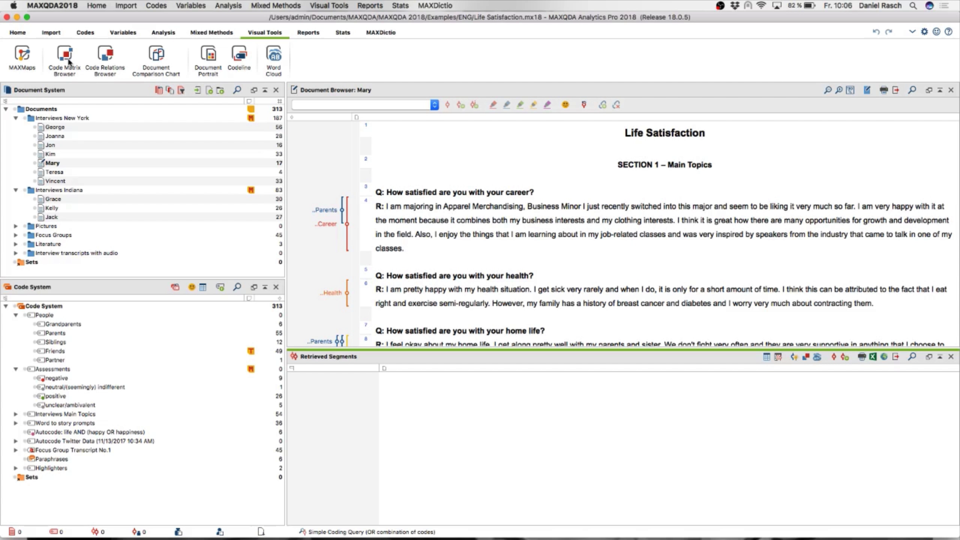
Open the Code Matrix Browser options and consult the online manual page on visualizing codes per document.
click(69, 63)
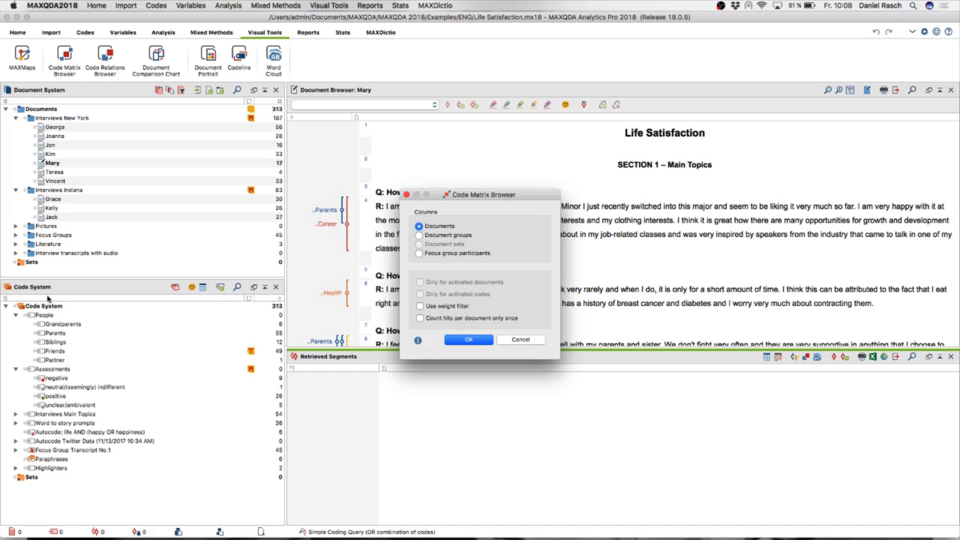
click(418, 341)
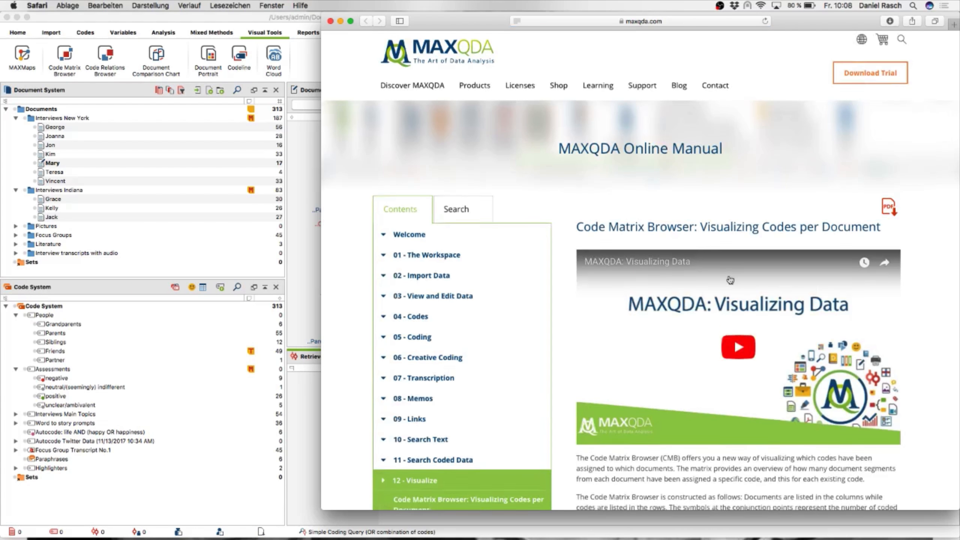
scroll(730, 280, down, 10)
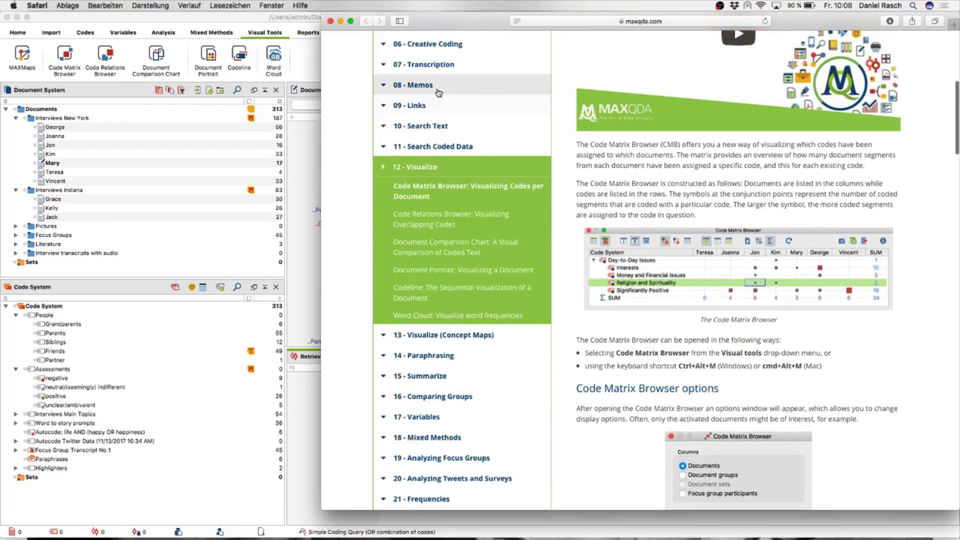
click(330, 21)
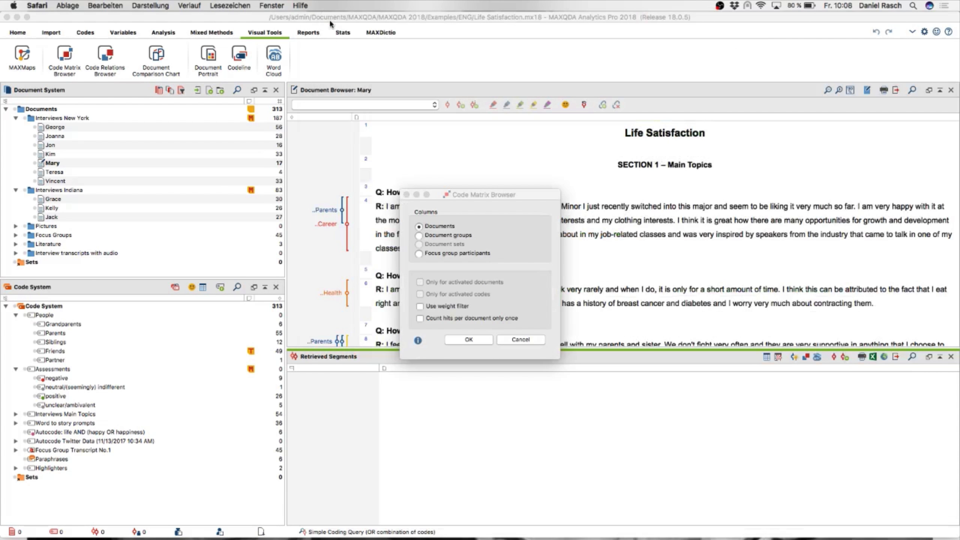
Generate the code matrix with documents as columns, showing non-binarized hits in an enlarged window.
click(473, 339)
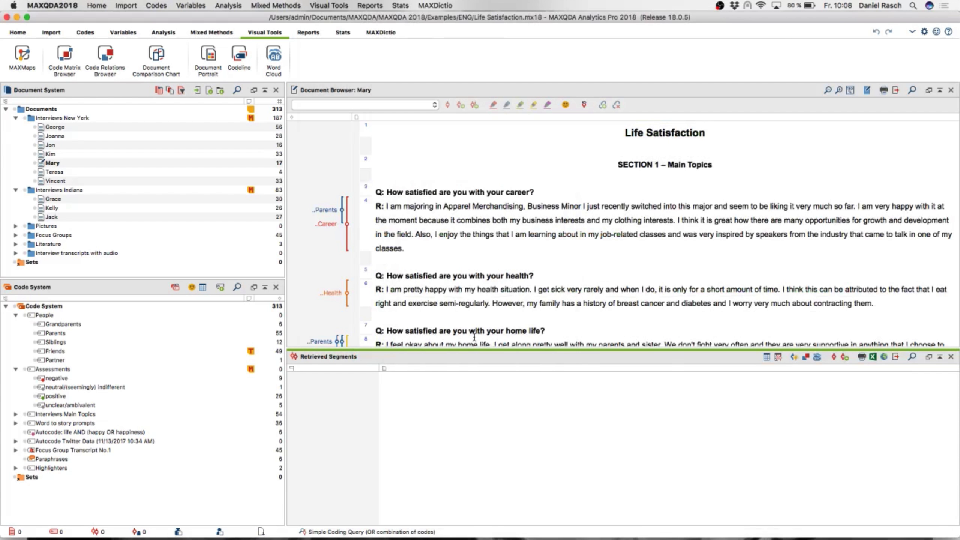
drag(291, 145, 139, 58)
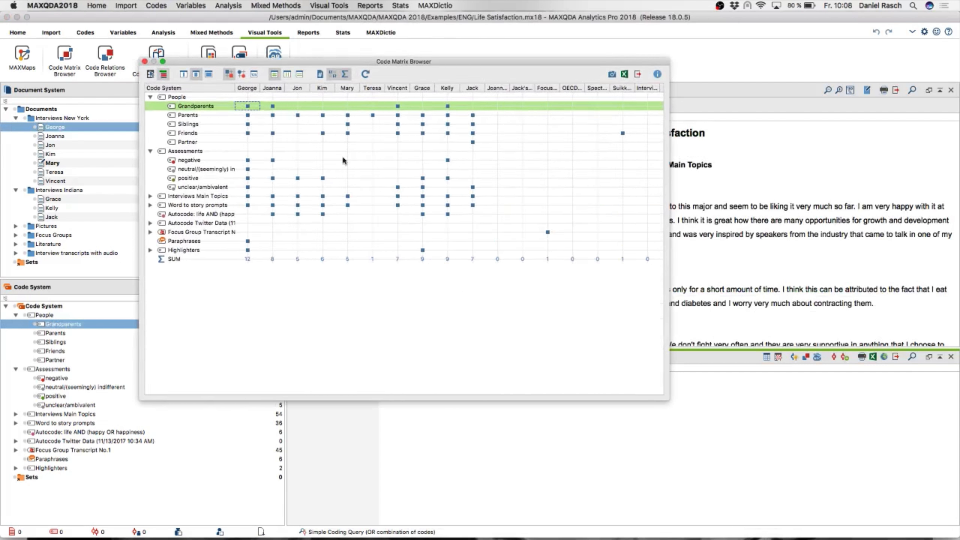
click(332, 73)
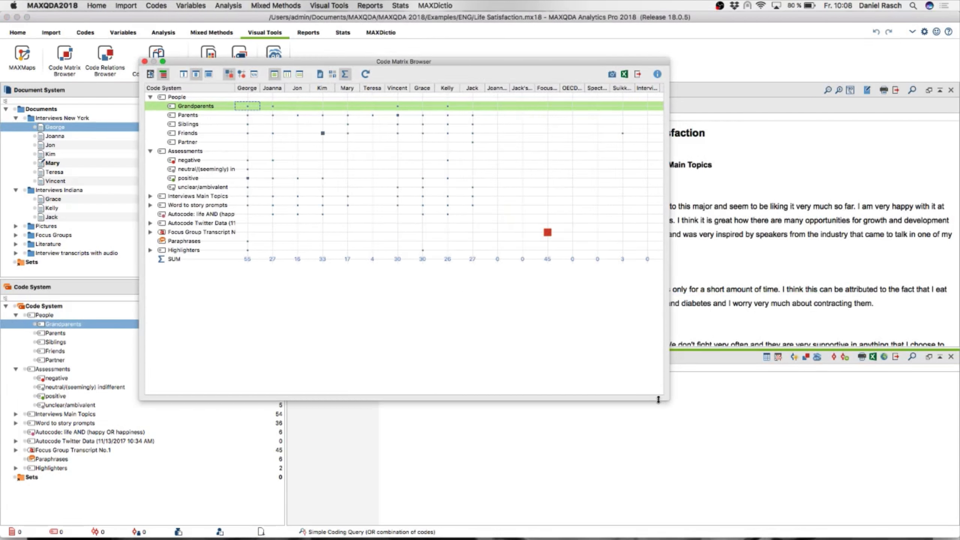
drag(665, 398, 841, 471)
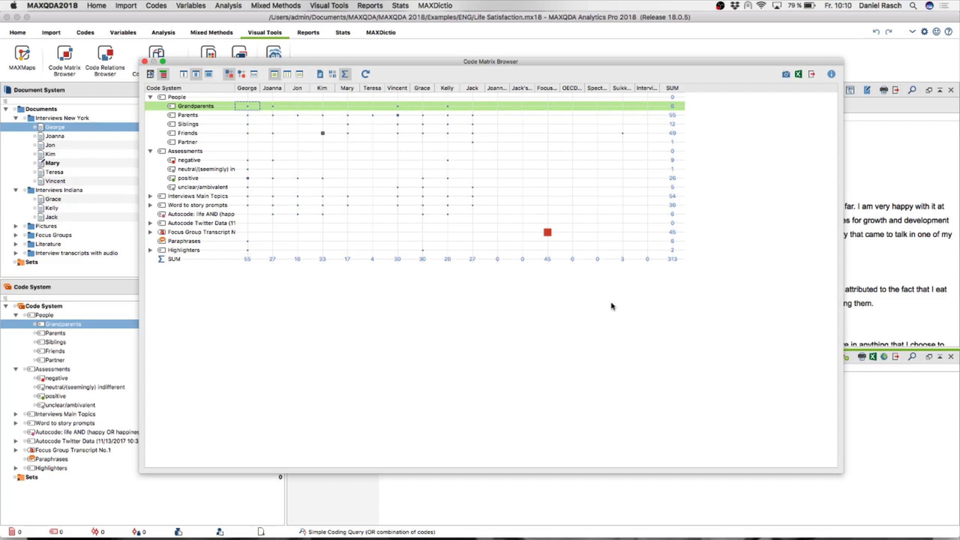
Display the code matrix cells as numeric values instead of squares.
click(254, 74)
click(227, 76)
click(254, 75)
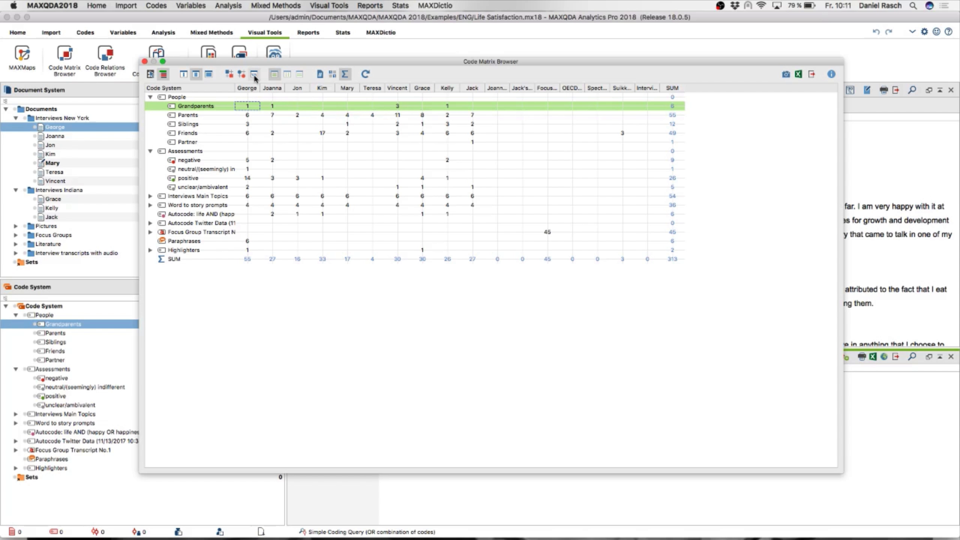
click(254, 75)
Retrieve the Friends segments of the fourth New York interview from the matrix, and move and shorten the window to uncover them.
double_click(322, 133)
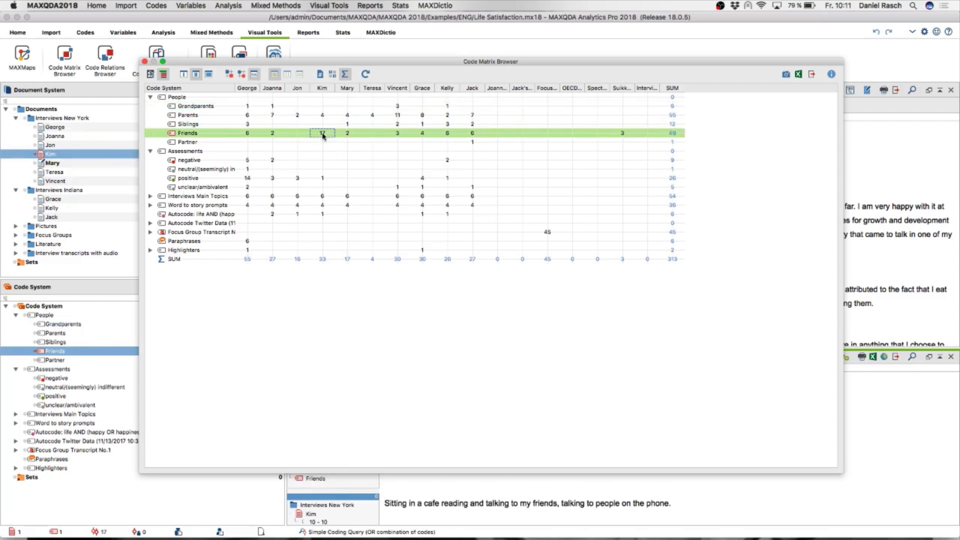
drag(322, 133, 501, 65)
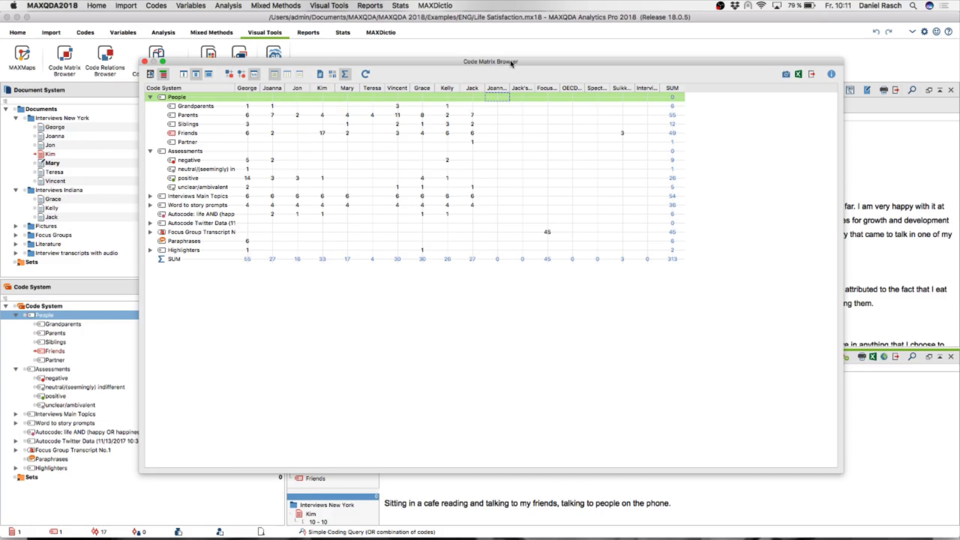
drag(501, 66, 577, 61)
drag(576, 468, 595, 244)
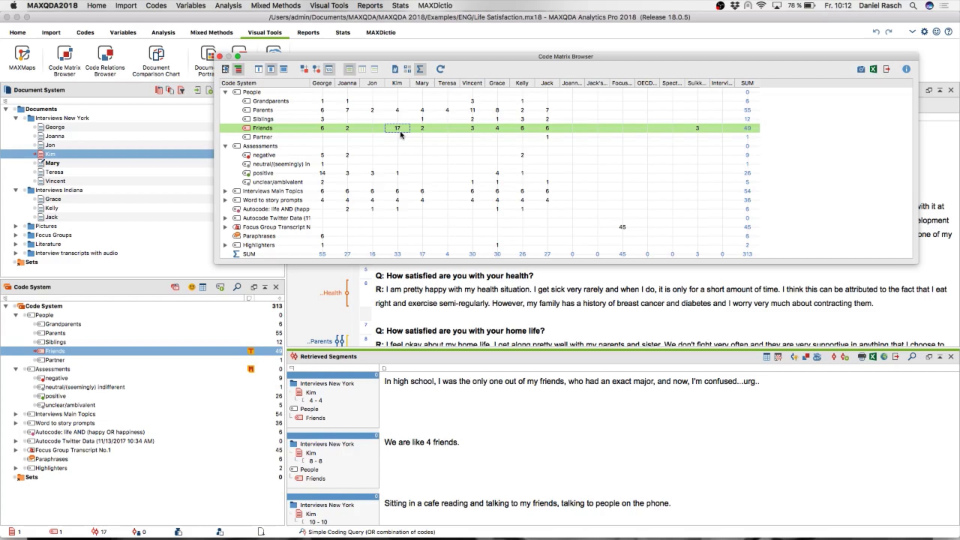
Examine the document sums, code sums and individual cell counts of the code matrix in a slightly taller window.
click(472, 254)
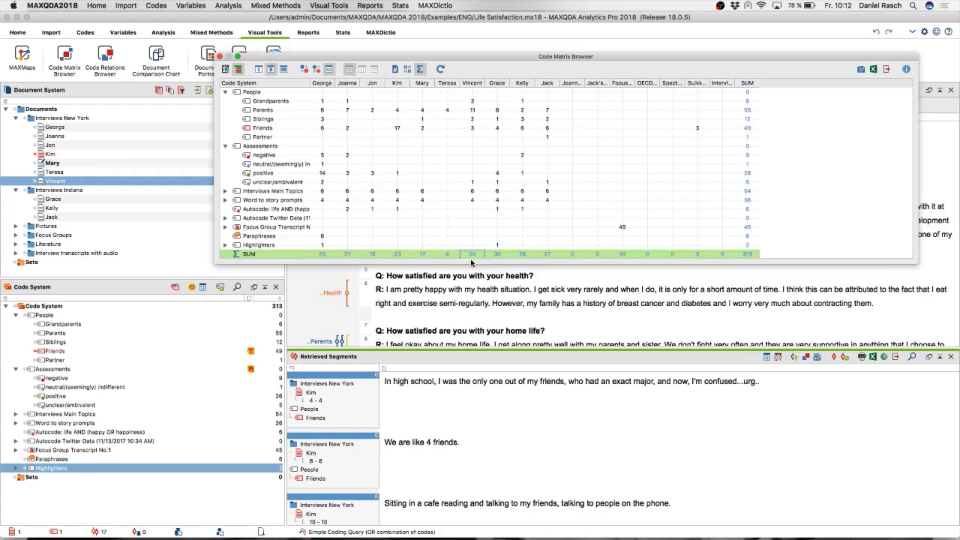
drag(470, 262, 469, 305)
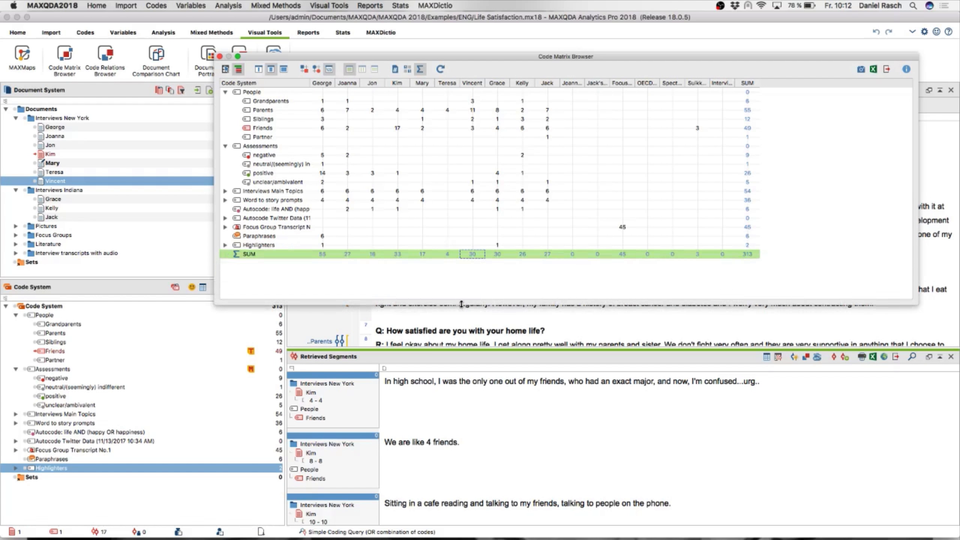
click(747, 164)
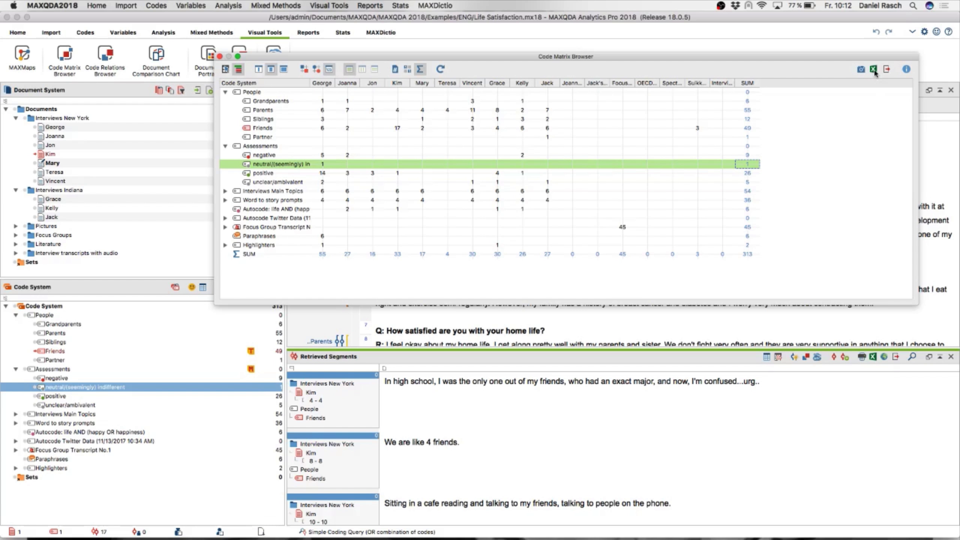
click(546, 128)
click(464, 110)
click(422, 92)
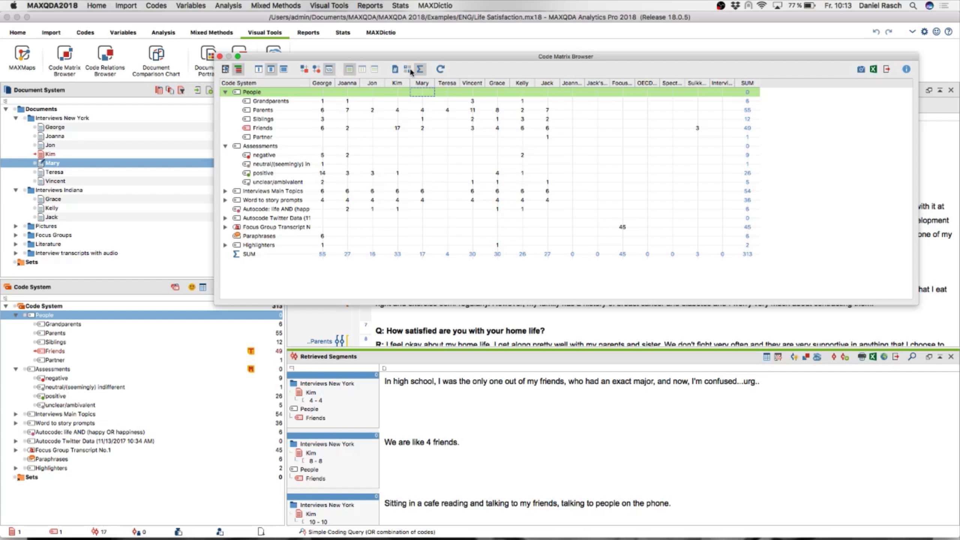
key(Left)
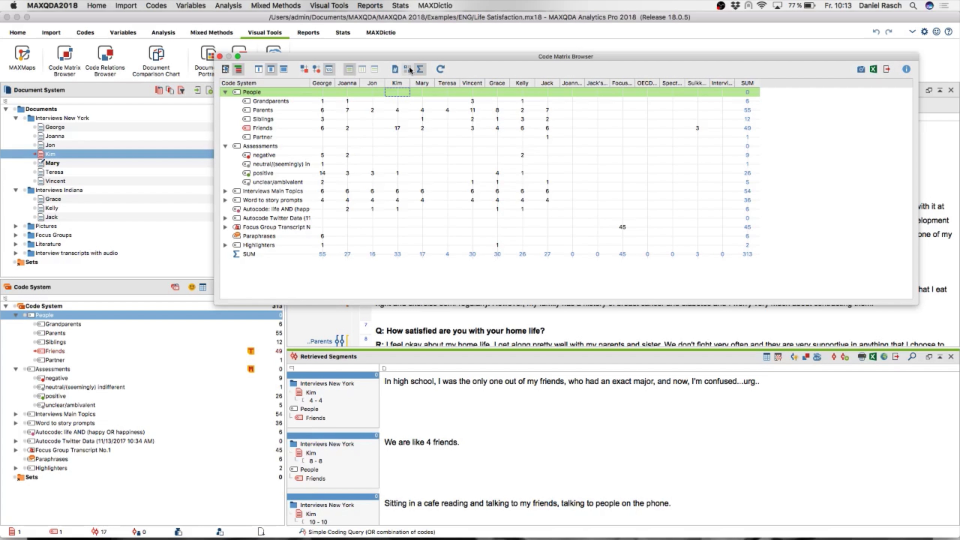
Try the binarized view and show the code matrix hits as circles before closing the Code Matrix Browser.
click(407, 71)
click(407, 70)
click(317, 69)
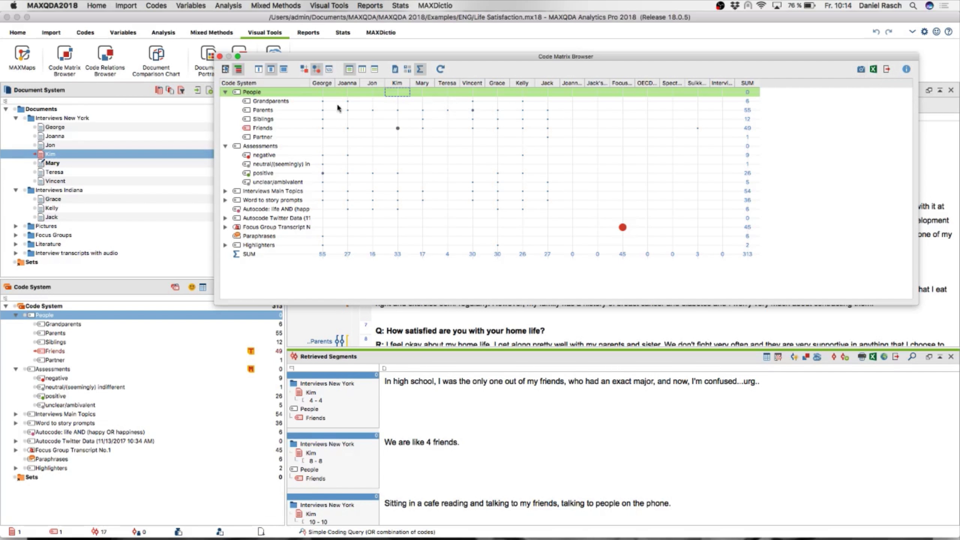
click(220, 57)
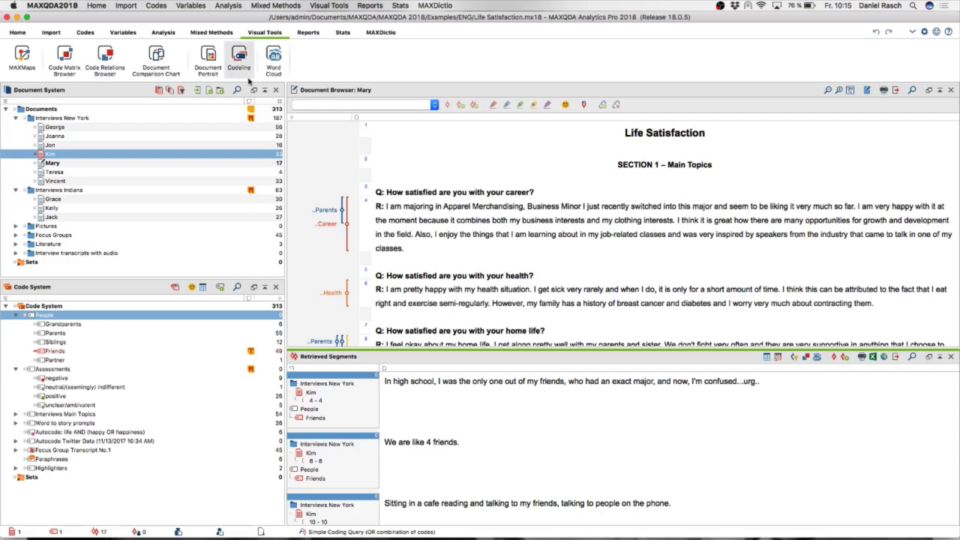
click(303, 225)
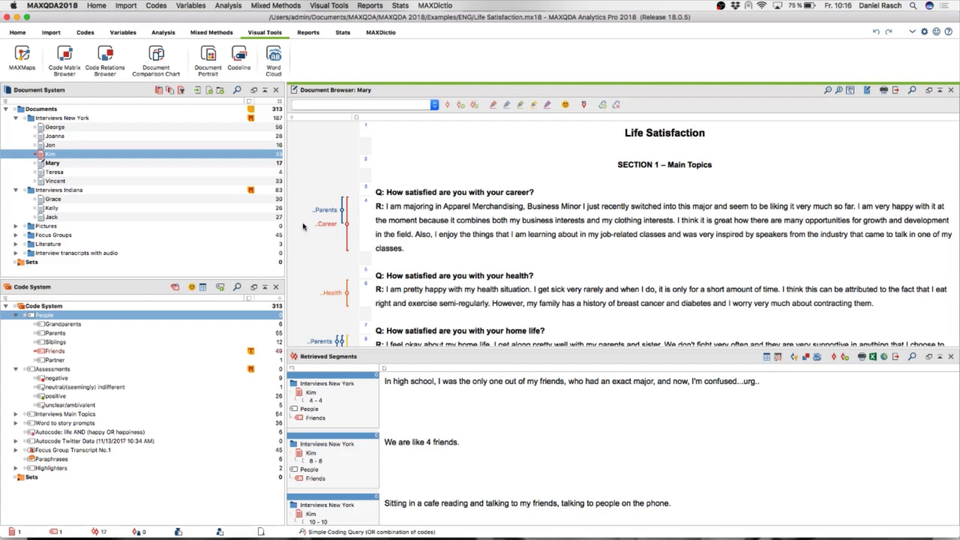
Generate a Code Relations Browser of code co-occurrences with all codes in rows and columns, not restricted to activated documents.
click(107, 52)
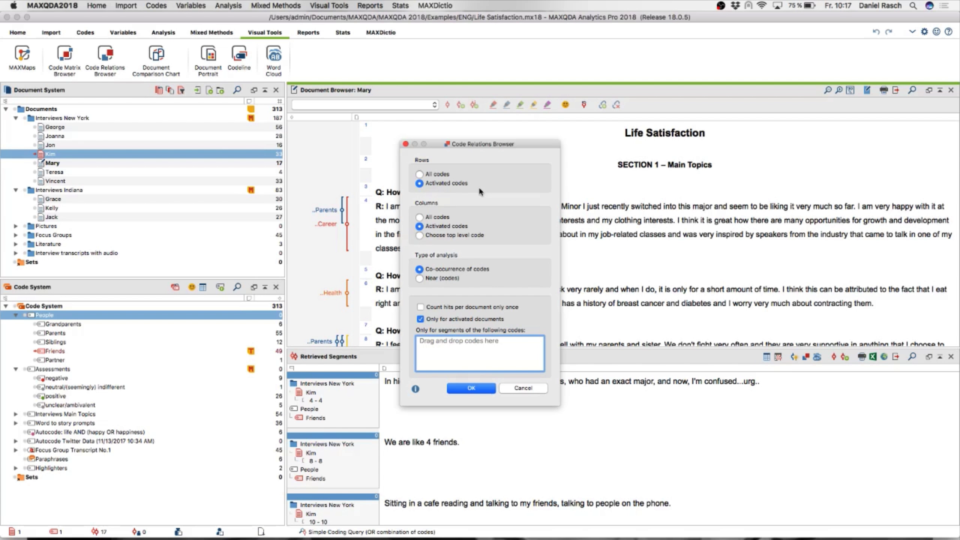
click(420, 319)
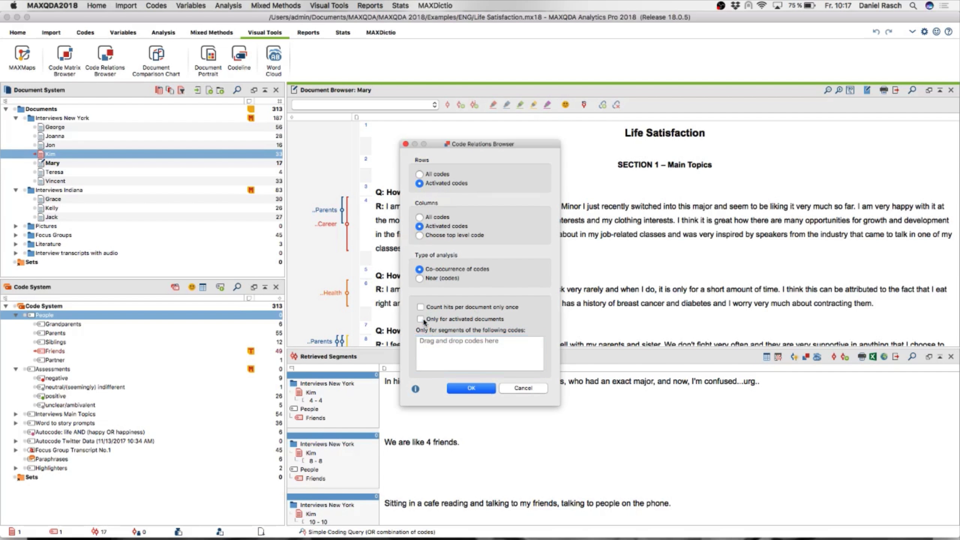
click(419, 217)
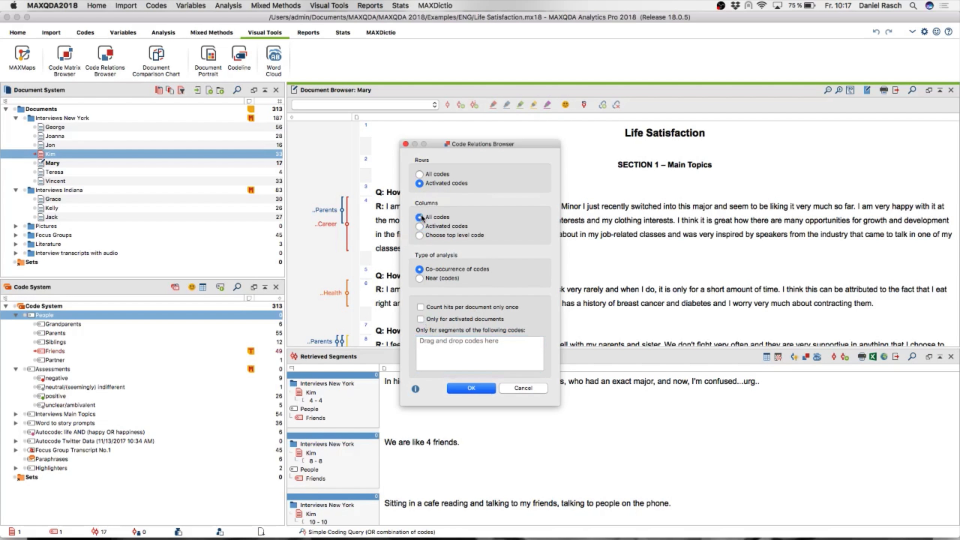
click(420, 175)
click(470, 388)
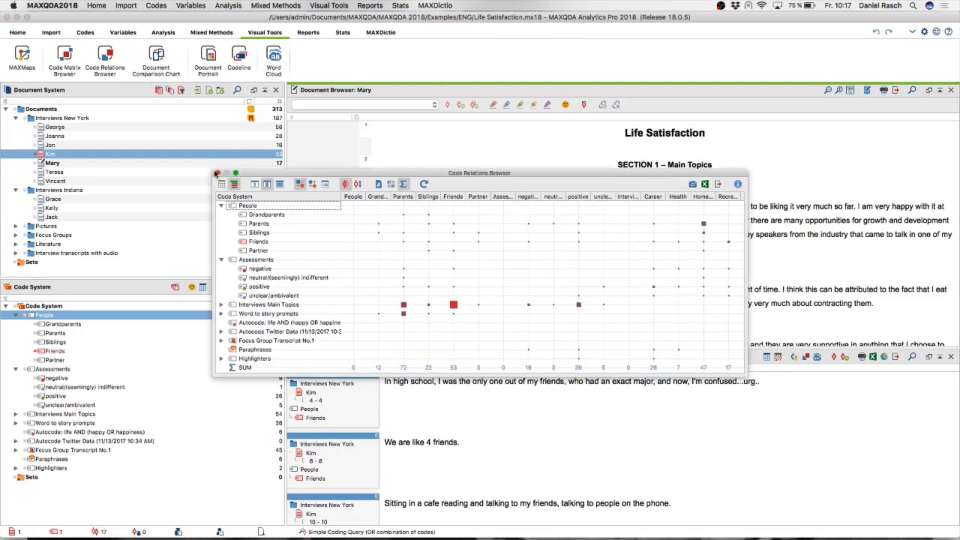
Enlarge the Code Relations Browser window to fit more code columns.
drag(215, 171, 113, 77)
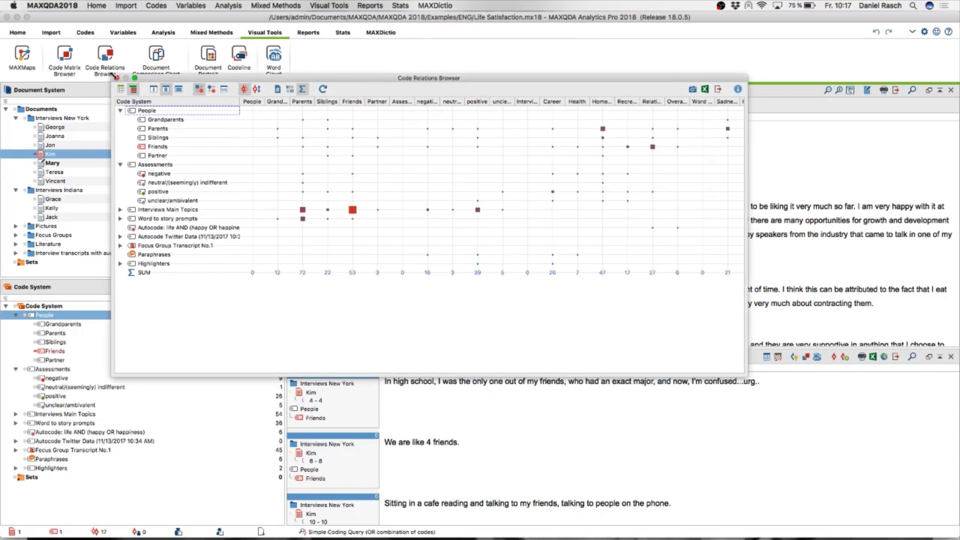
drag(745, 374, 923, 437)
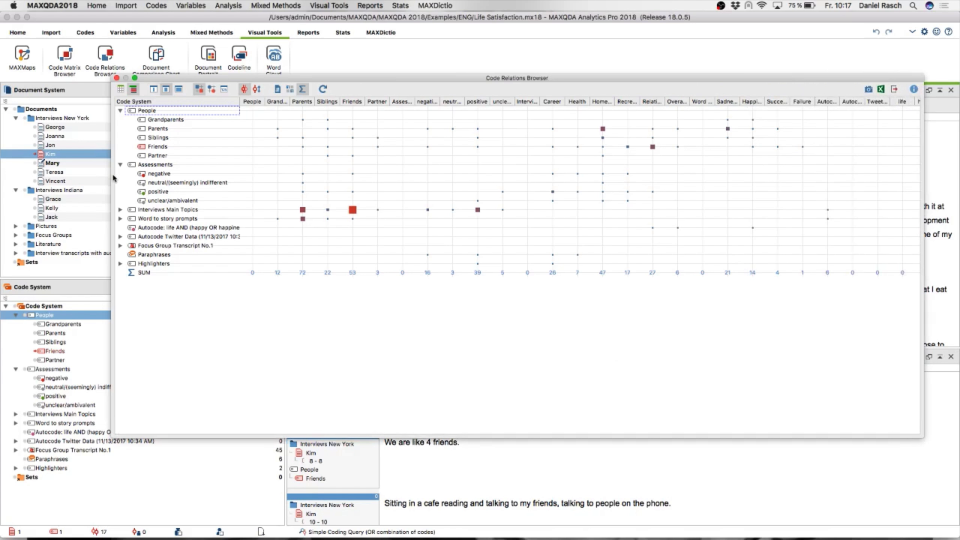
drag(112, 180, 59, 175)
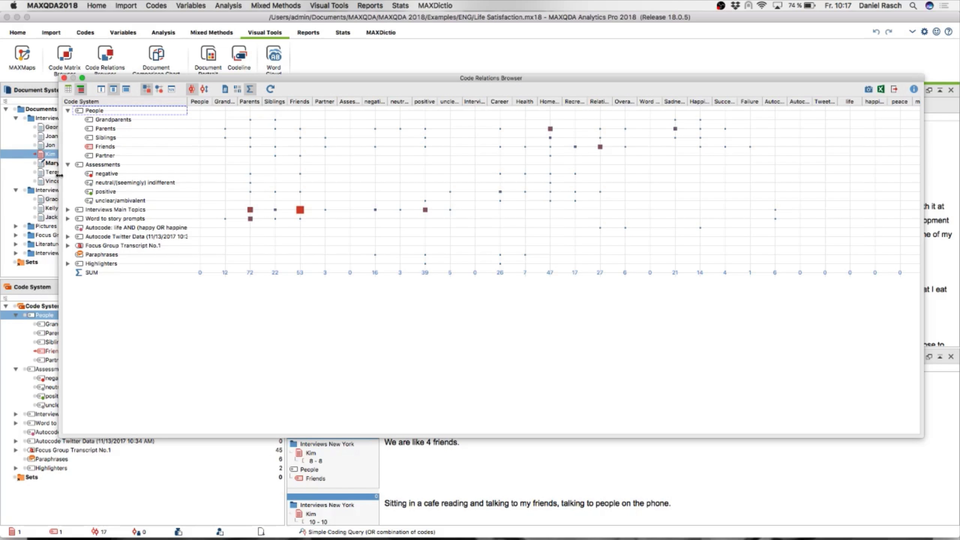
Expand Interviews Main Topics in the relations matrix and retrieve the segments where Relationships and Friends overlap.
click(68, 212)
click(305, 257)
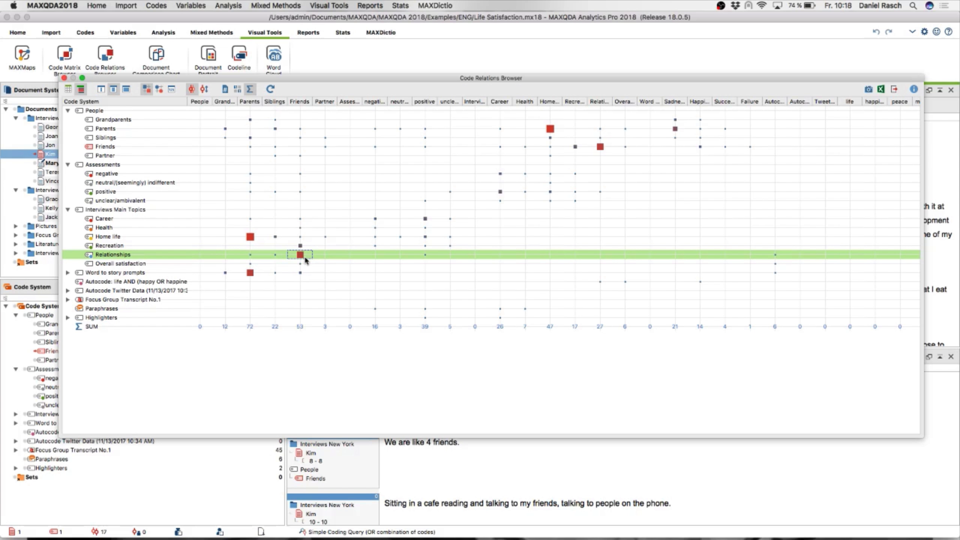
double_click(300, 255)
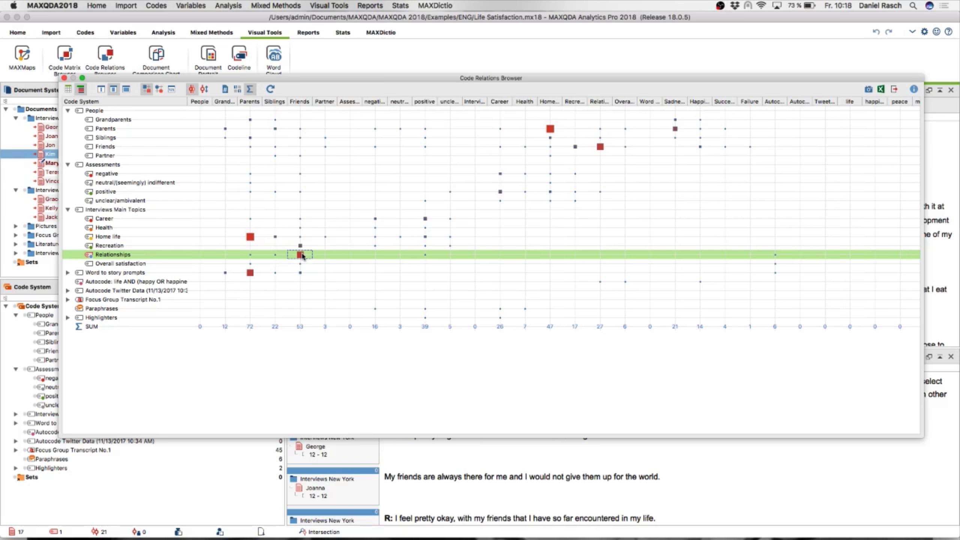
Display the code co-occurrences as numeric values and shorten the window to uncover the retrieved segments.
click(175, 110)
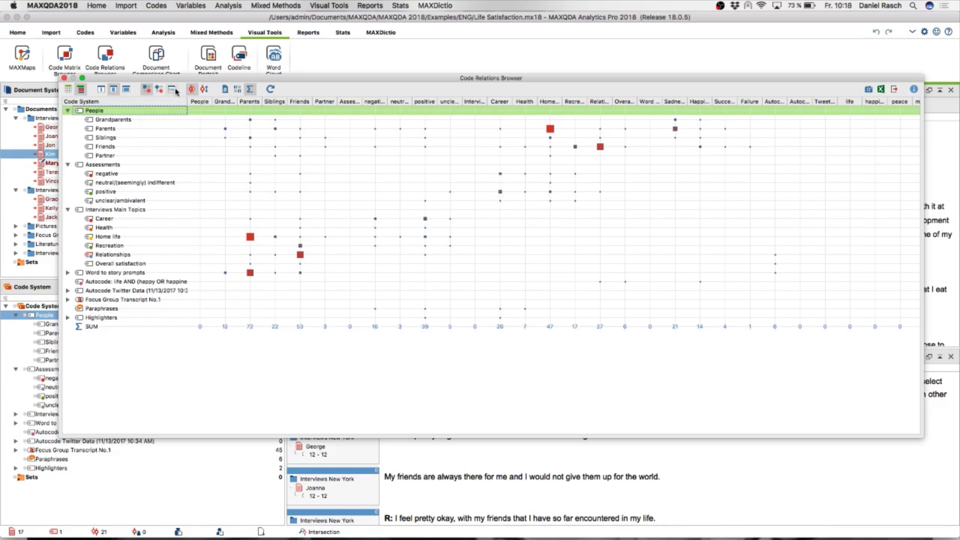
click(173, 90)
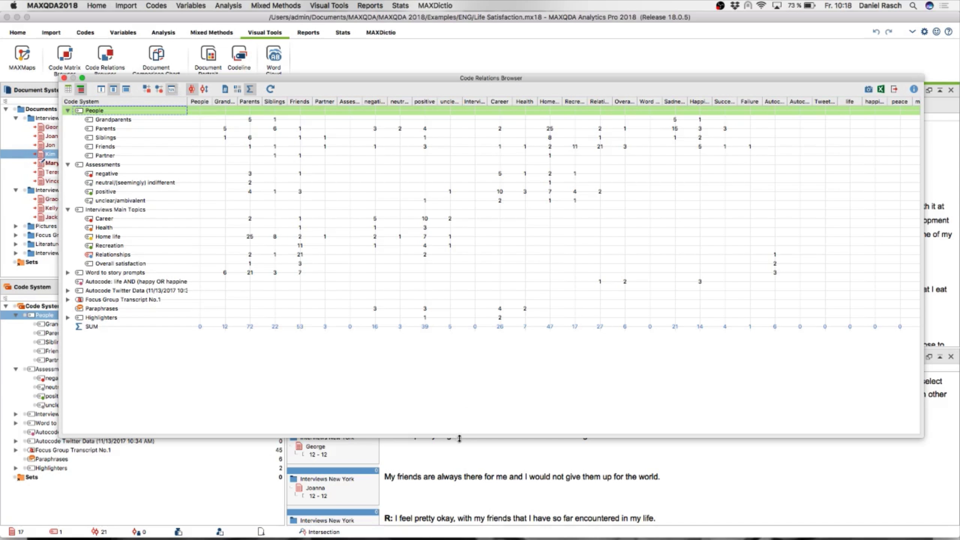
drag(460, 438, 474, 336)
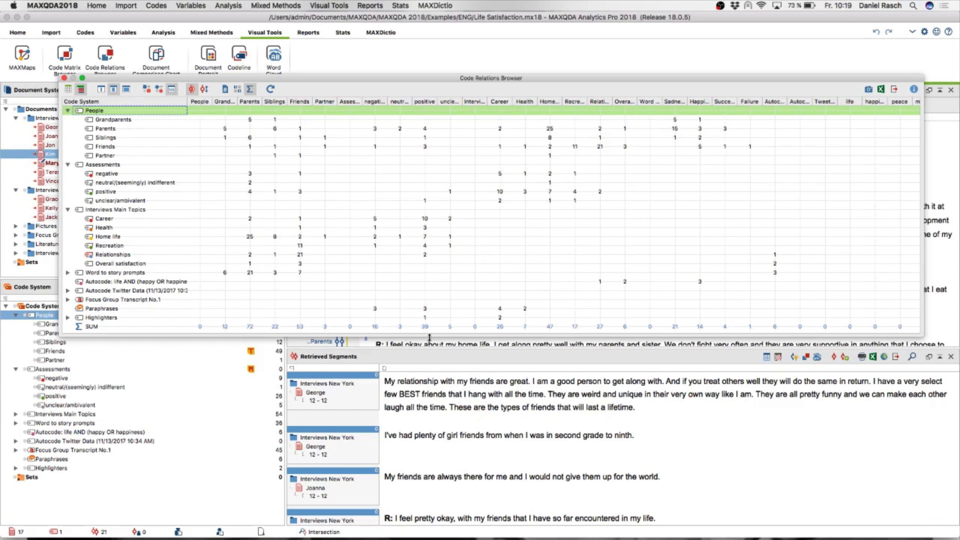
Select the Relationships–Friends cell and show the code relations as squares again in a taller window.
click(301, 255)
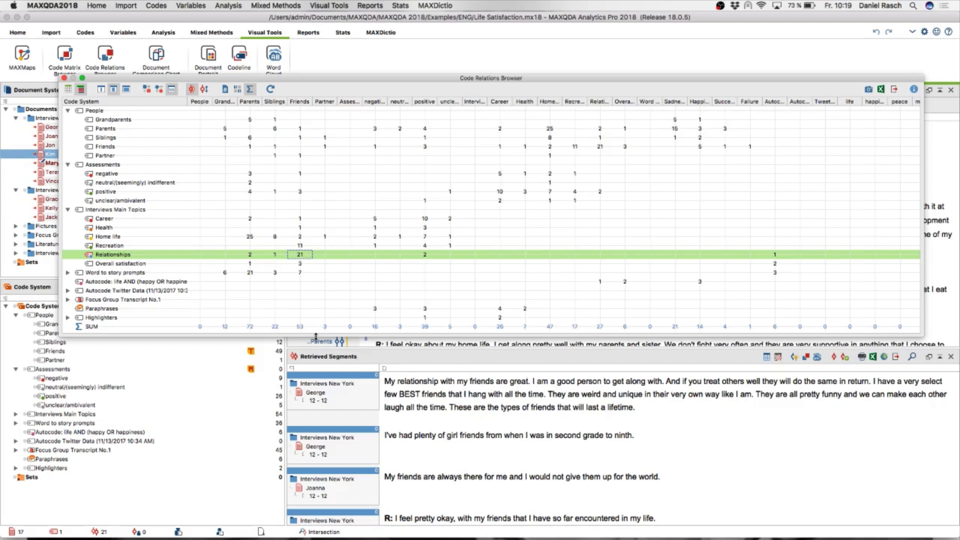
drag(317, 342, 318, 388)
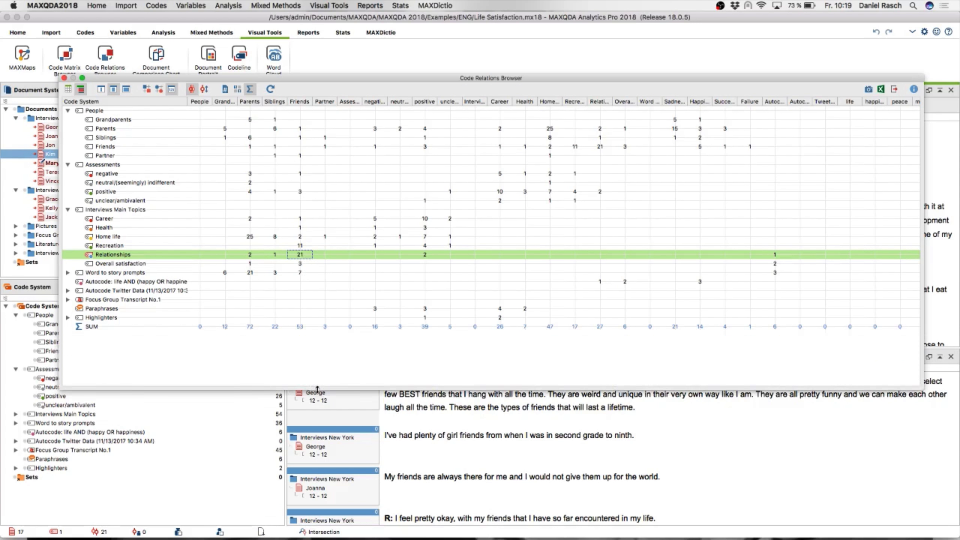
click(146, 89)
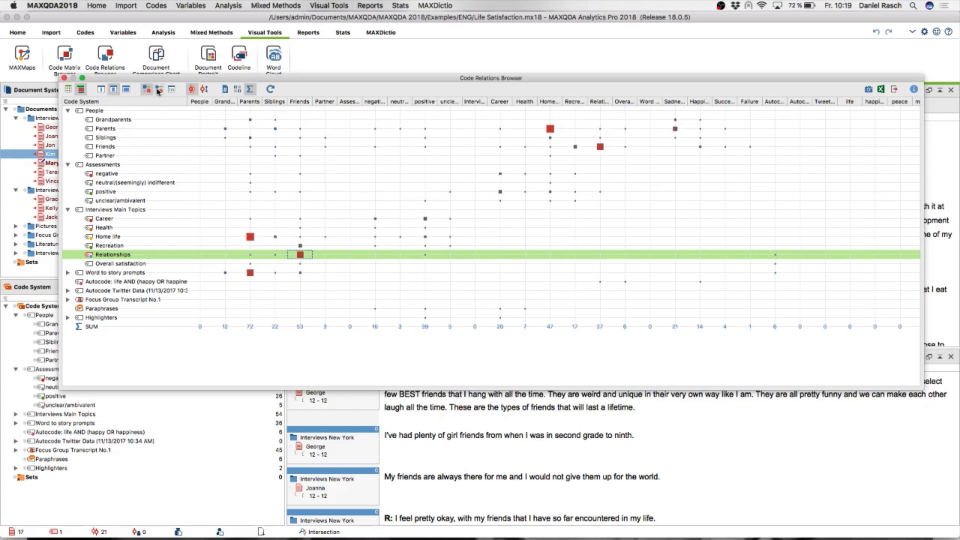
Display the nodes of the code relations matrix as circles and then as numeric values.
click(159, 90)
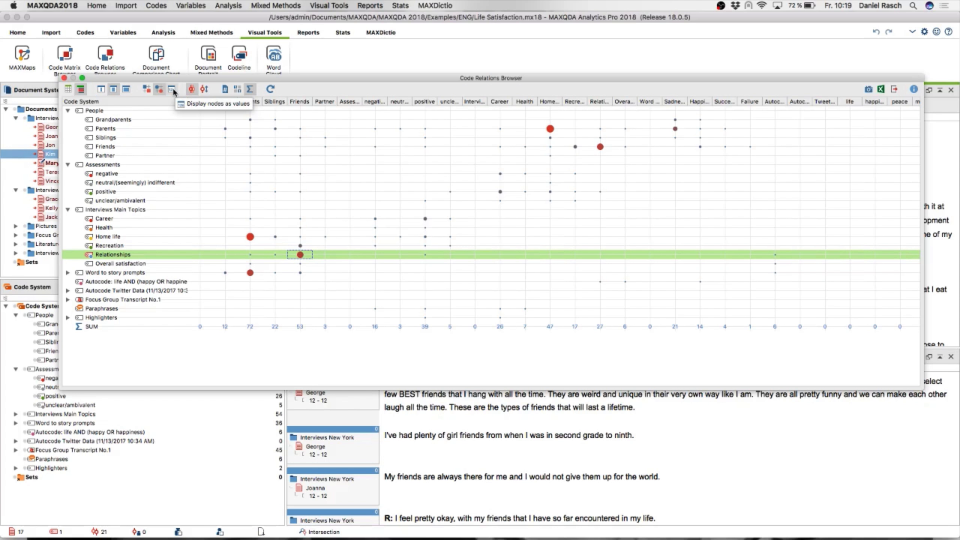
click(172, 90)
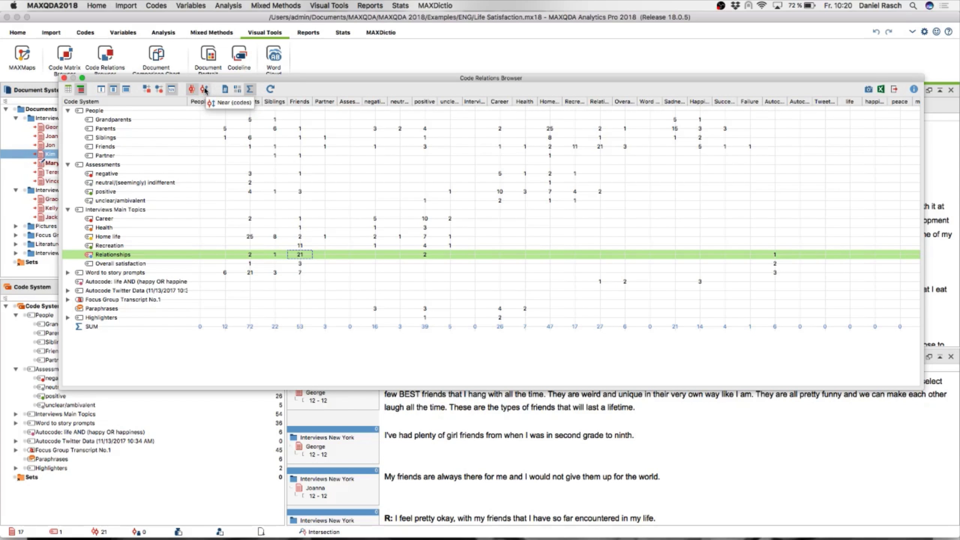
Switch the relations matrix to Near (codes) with the preset maximum paragraph distance and display the nodes as squares.
click(204, 89)
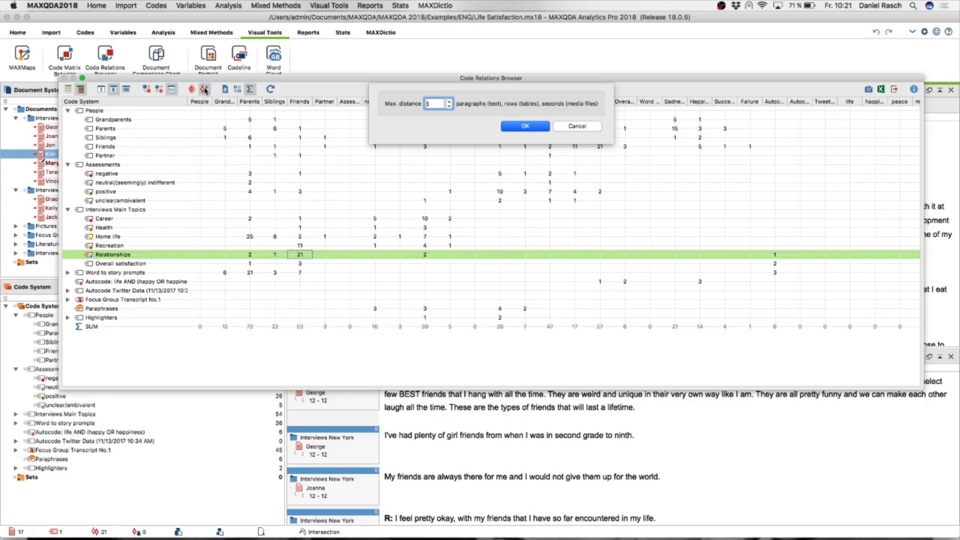
click(526, 126)
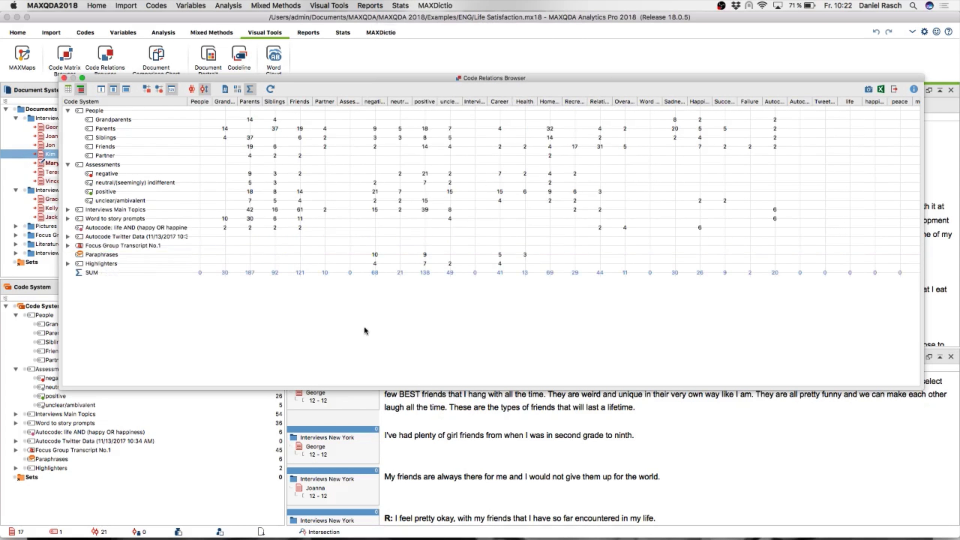
click(146, 89)
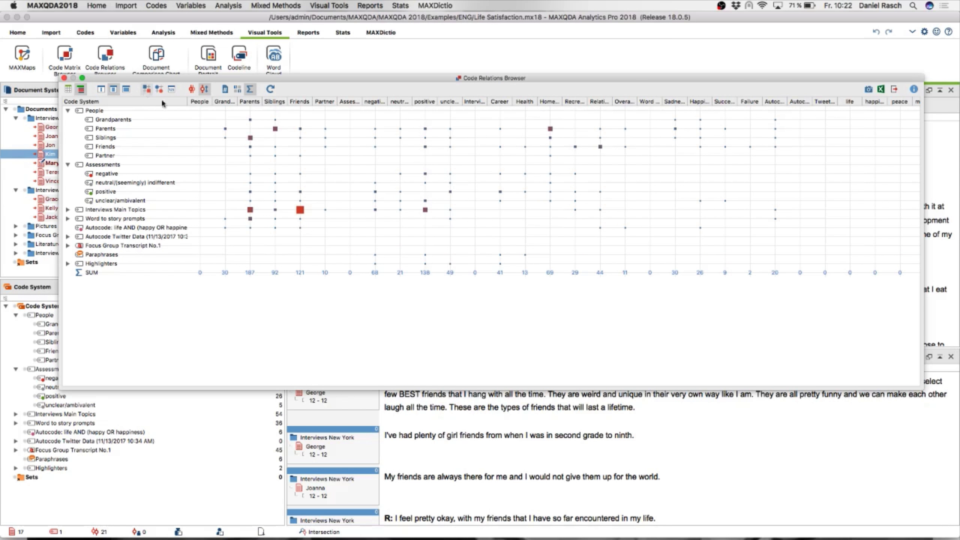
Expand Interviews Main Topics and inspect how many coded segments of Relationships and Friends lie near each other.
click(301, 175)
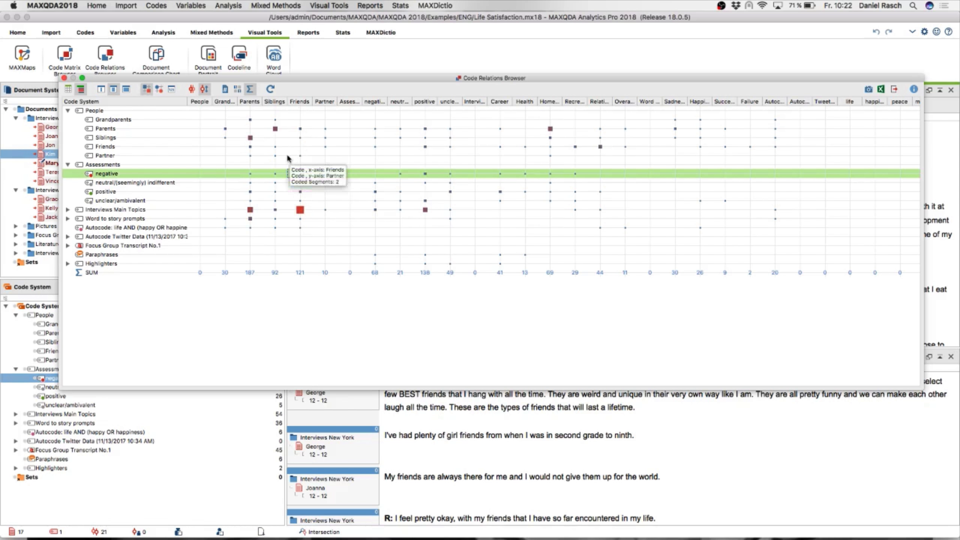
click(301, 129)
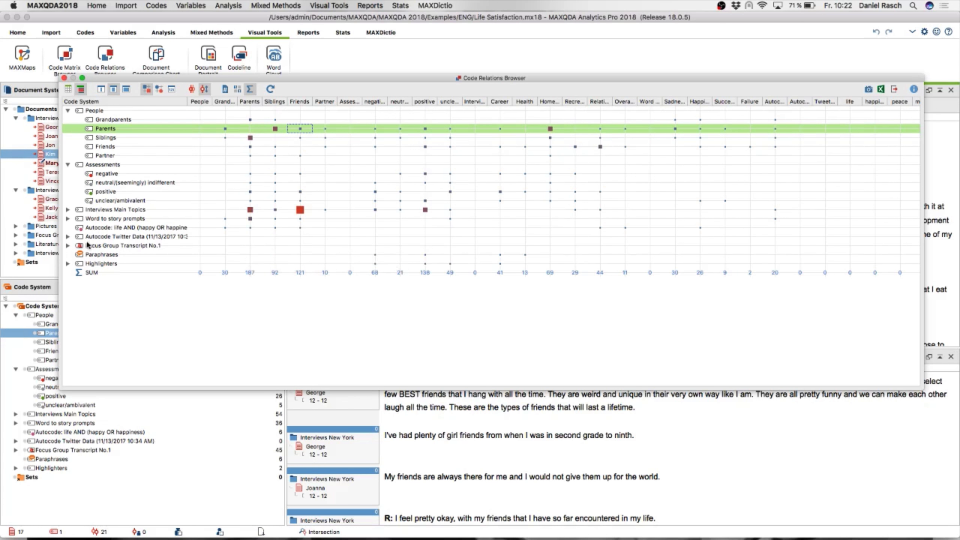
click(67, 210)
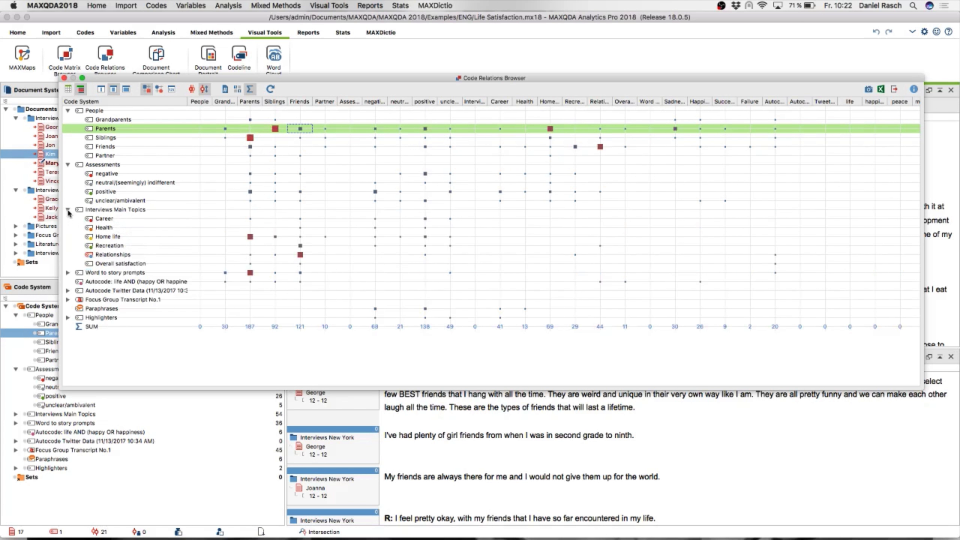
click(300, 255)
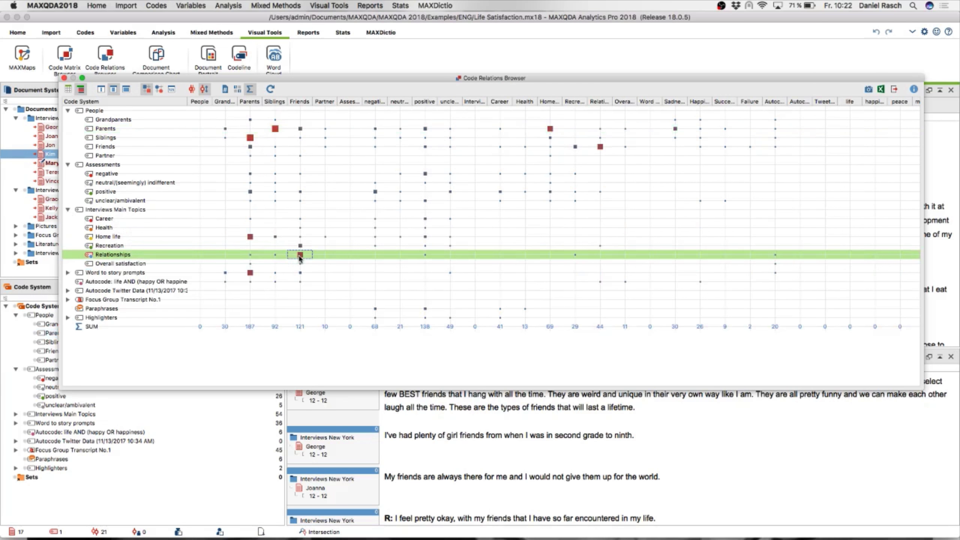
mouse_move(303, 259)
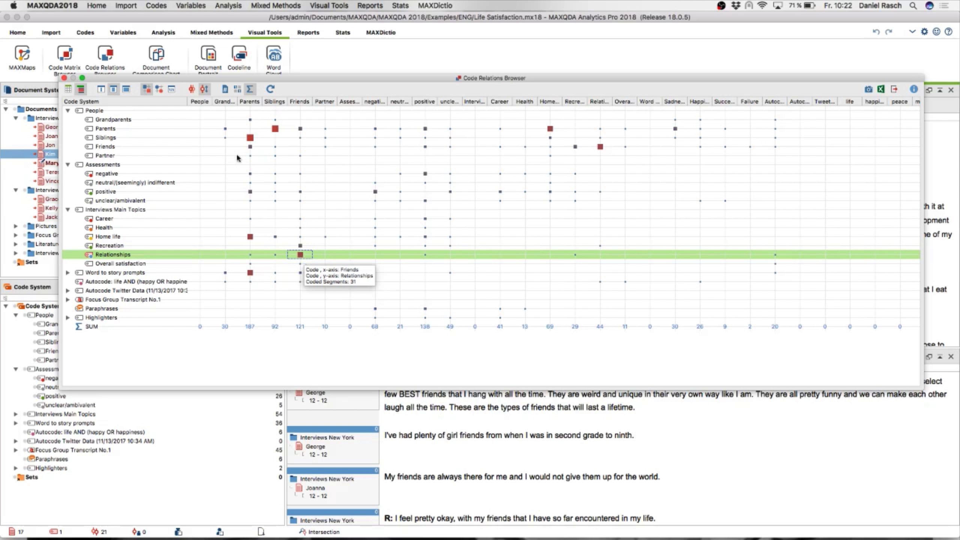
Display the nearby code relations as numeric values and close the Code Relations Browser.
click(238, 90)
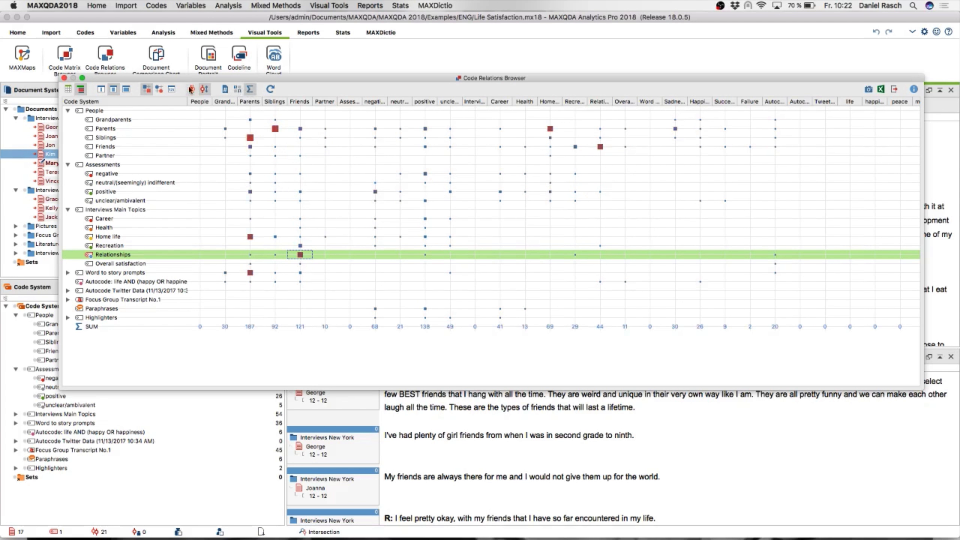
click(172, 90)
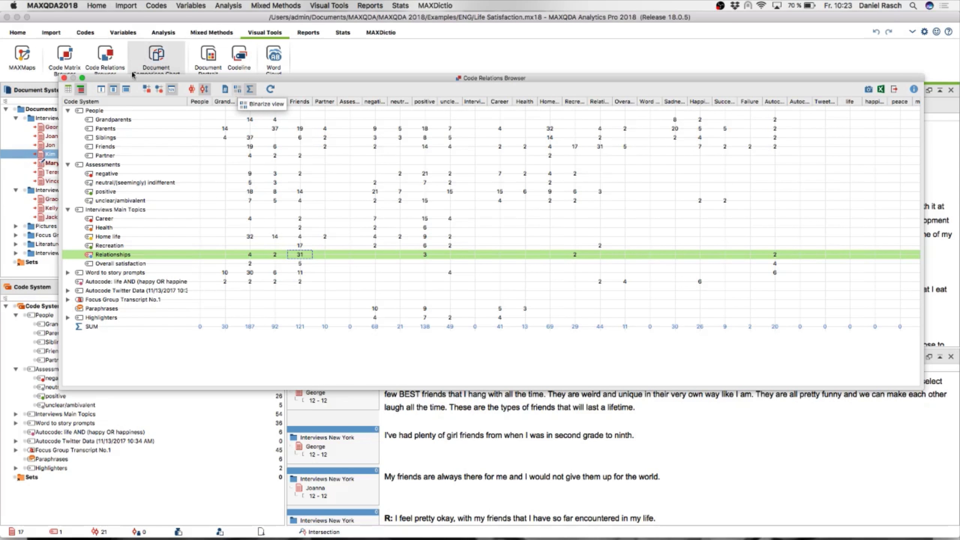
click(64, 79)
click(64, 78)
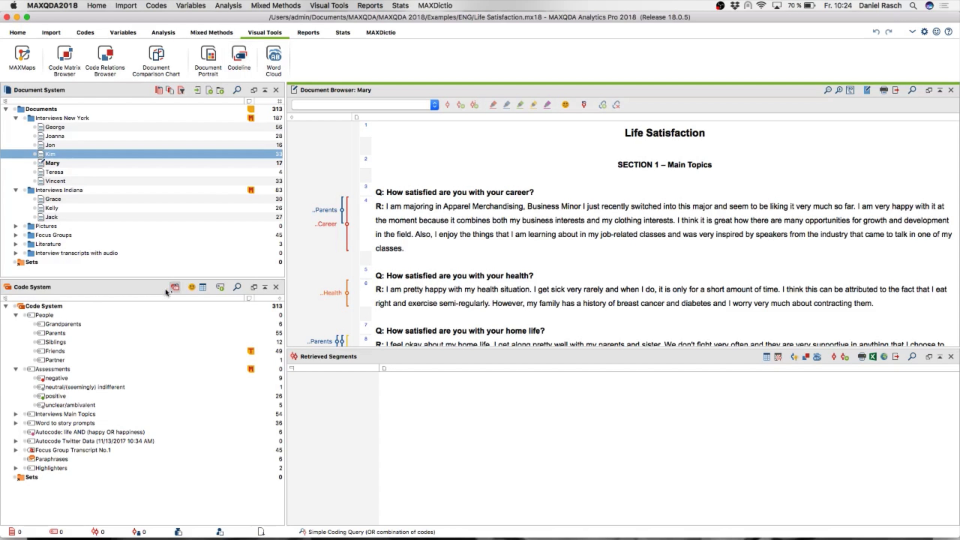
Assign green to the Parents code and red to the Siblings code in the Code System.
right_click(60, 335)
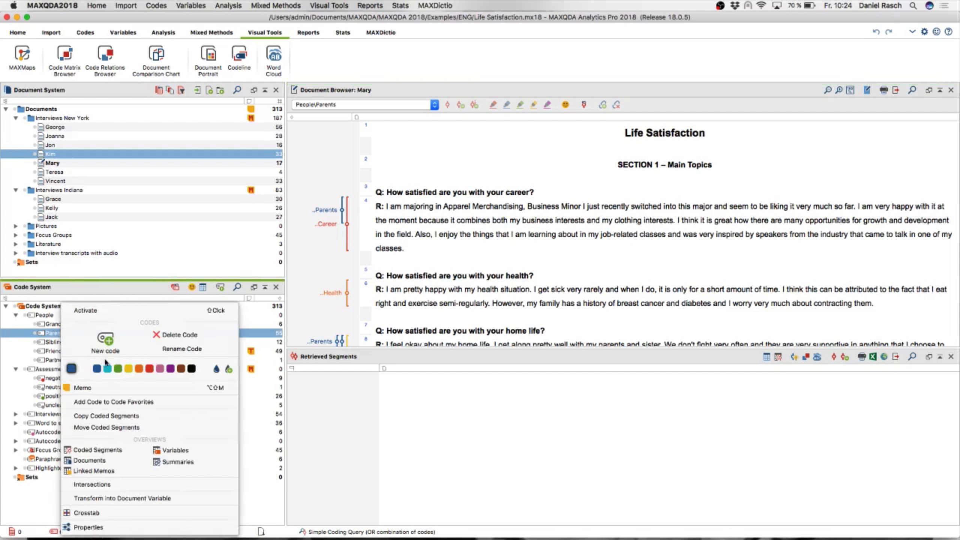
click(117, 368)
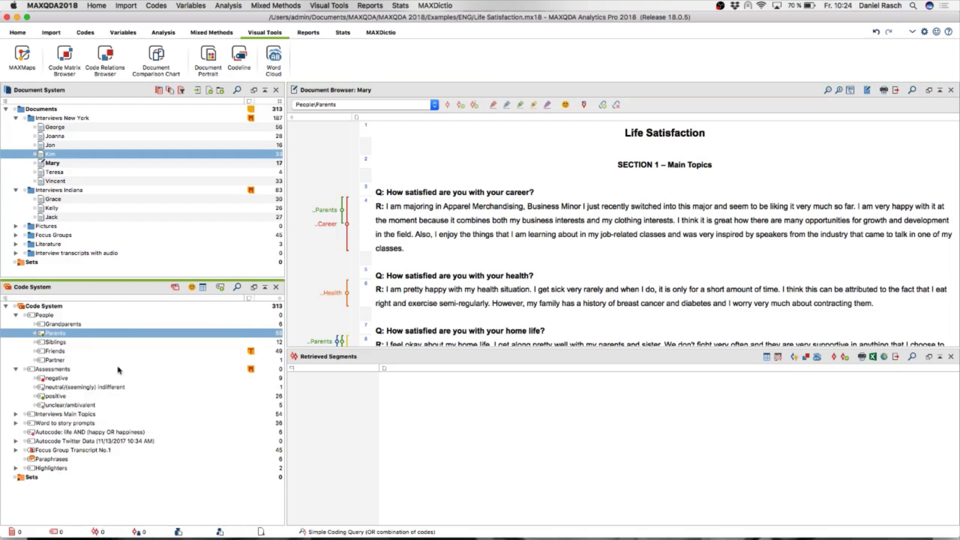
right_click(61, 342)
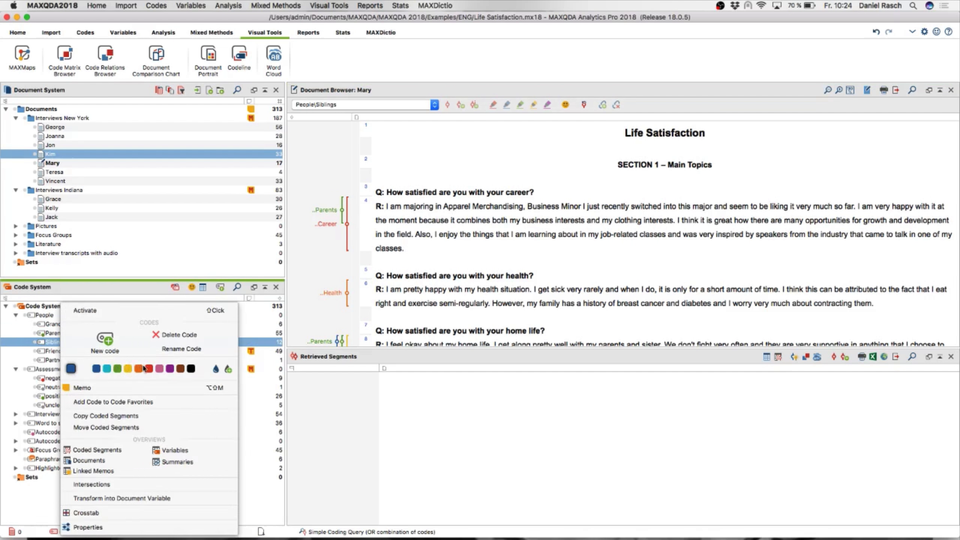
click(148, 368)
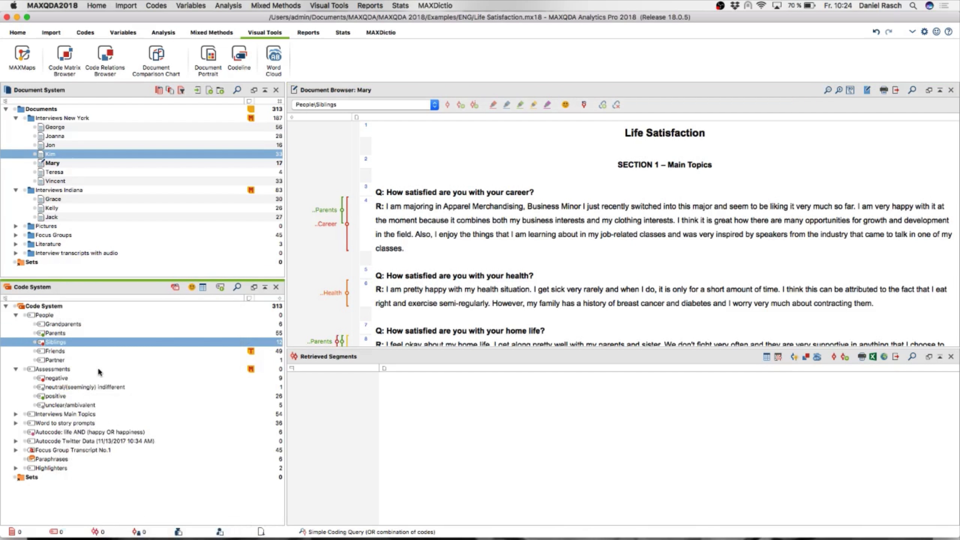
Assign purple to the Friends code and orange to the Partner code.
right_click(62, 352)
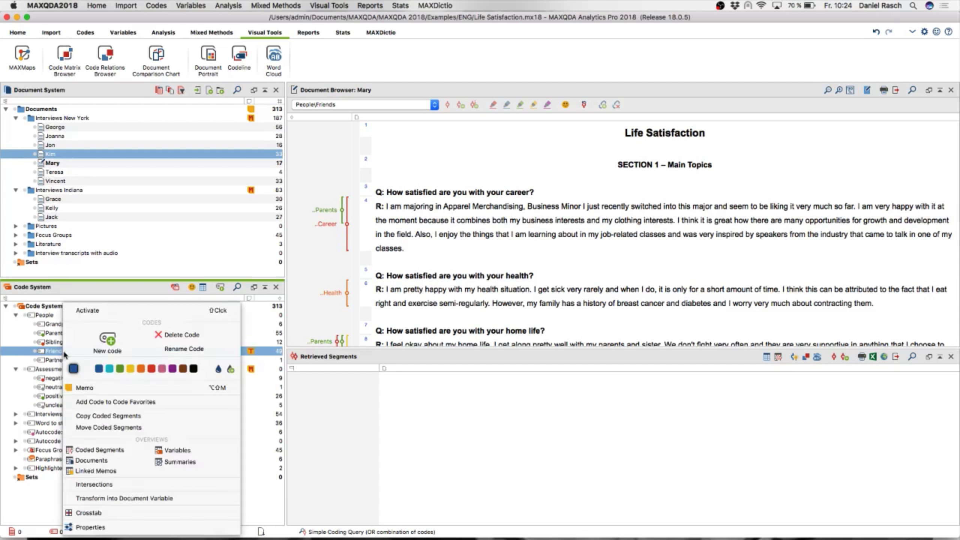
click(173, 369)
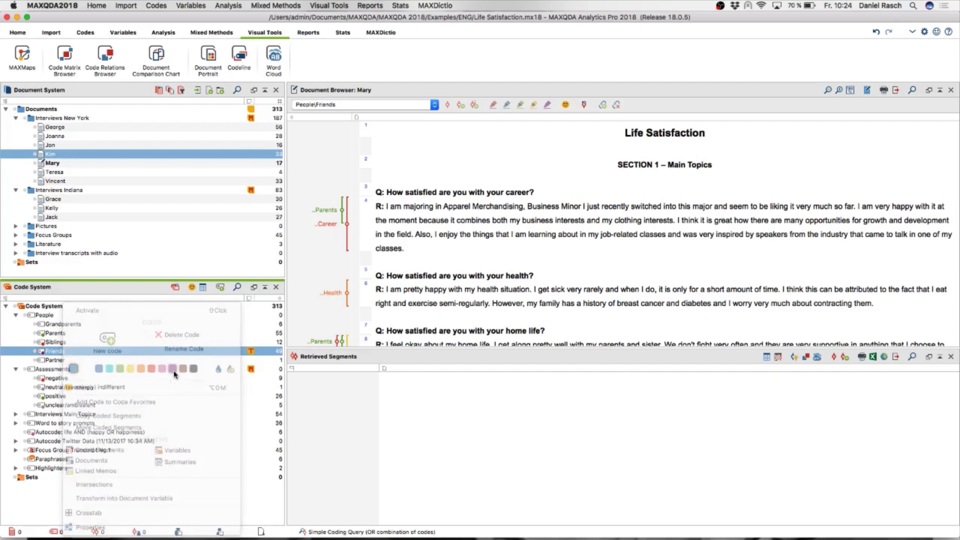
click(59, 361)
right_click(60, 361)
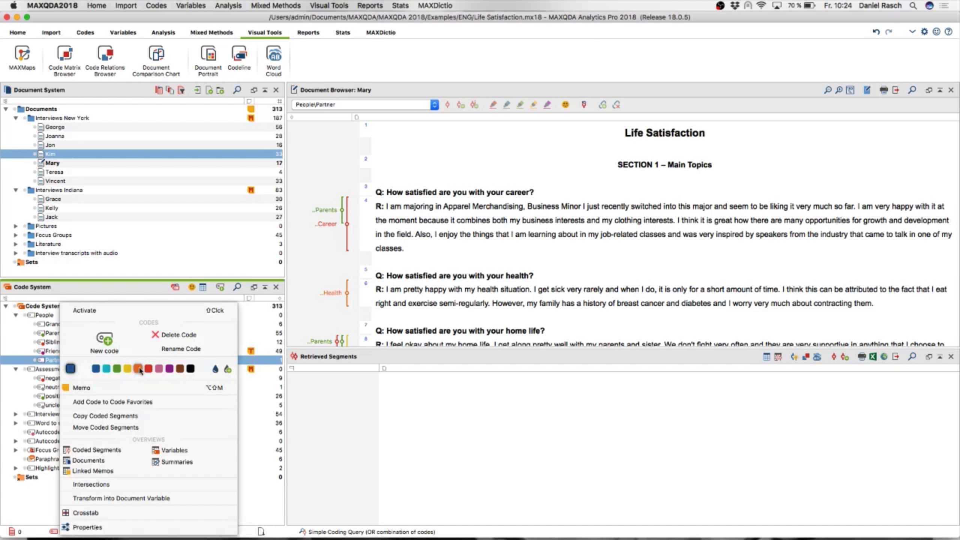
click(138, 369)
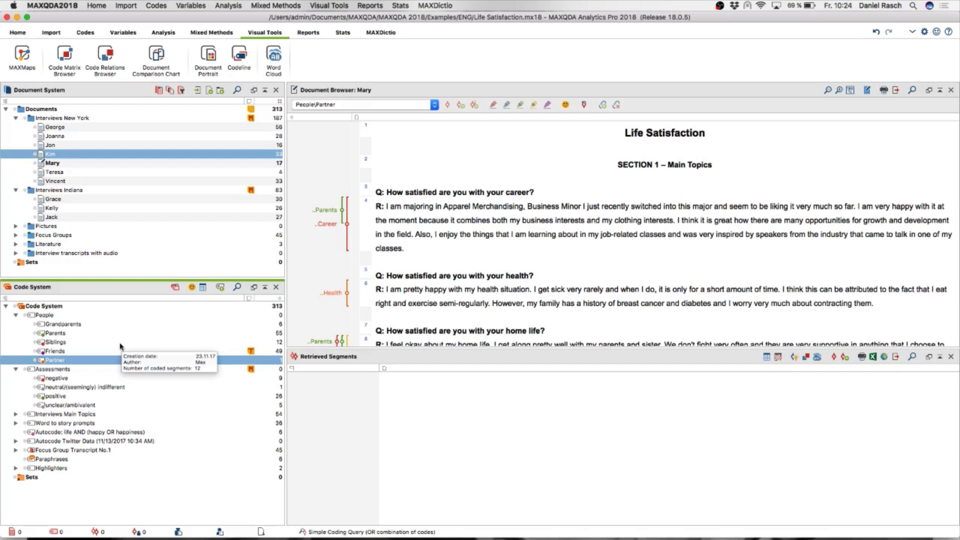
Activate the Interviews New York and Interviews Indiana groups and create a Document Comparison Chart for the activated documents only.
super+click(79, 120)
super+click(78, 191)
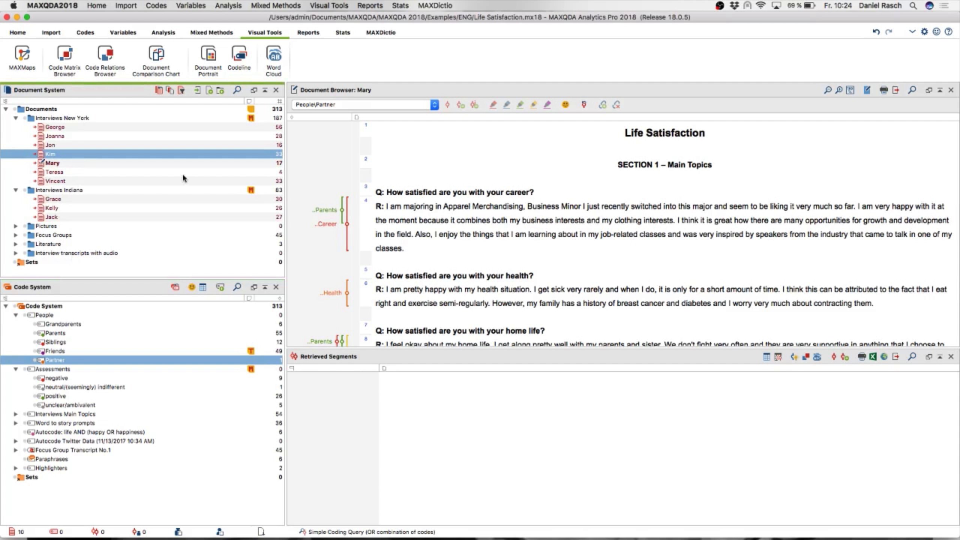
click(153, 63)
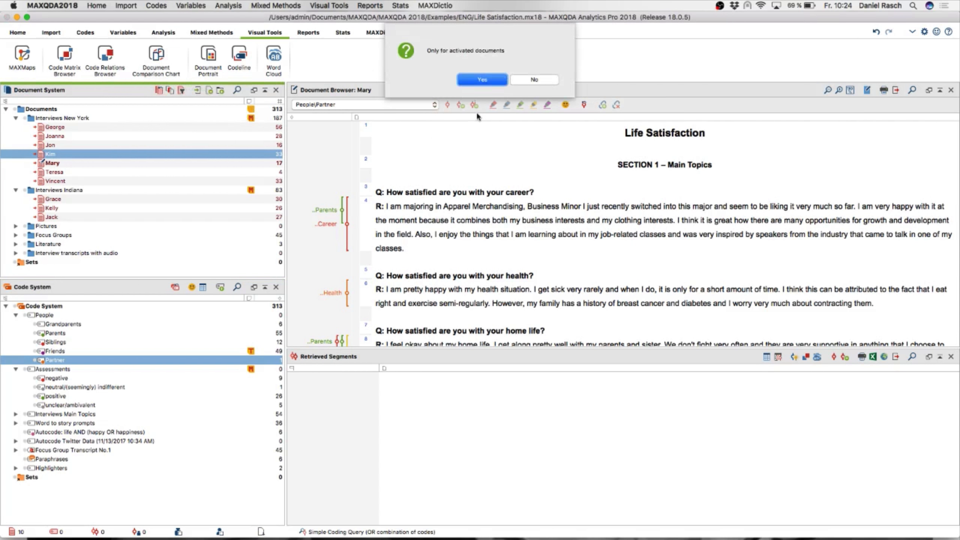
click(485, 81)
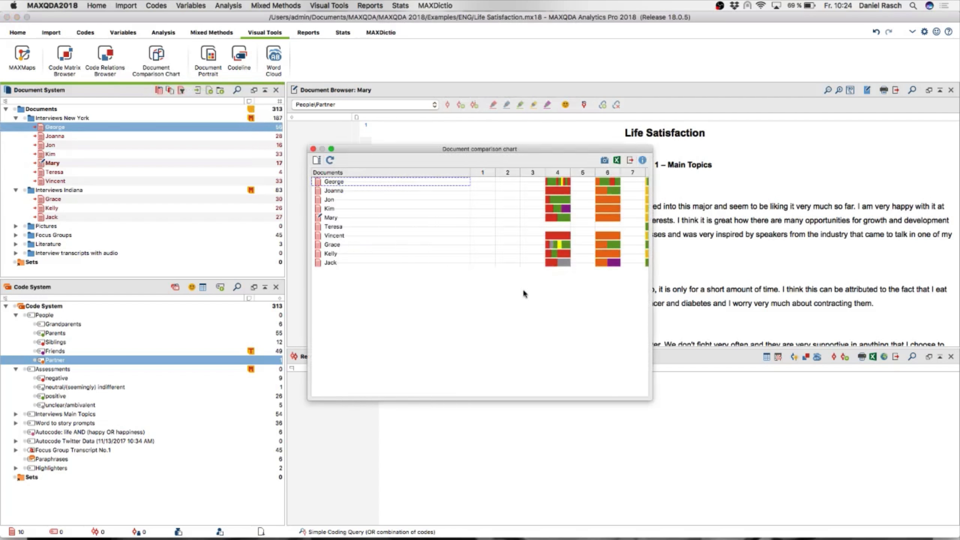
Widen the Document Comparison Chart window on both sides to show all 24 paragraph columns.
drag(649, 282, 958, 287)
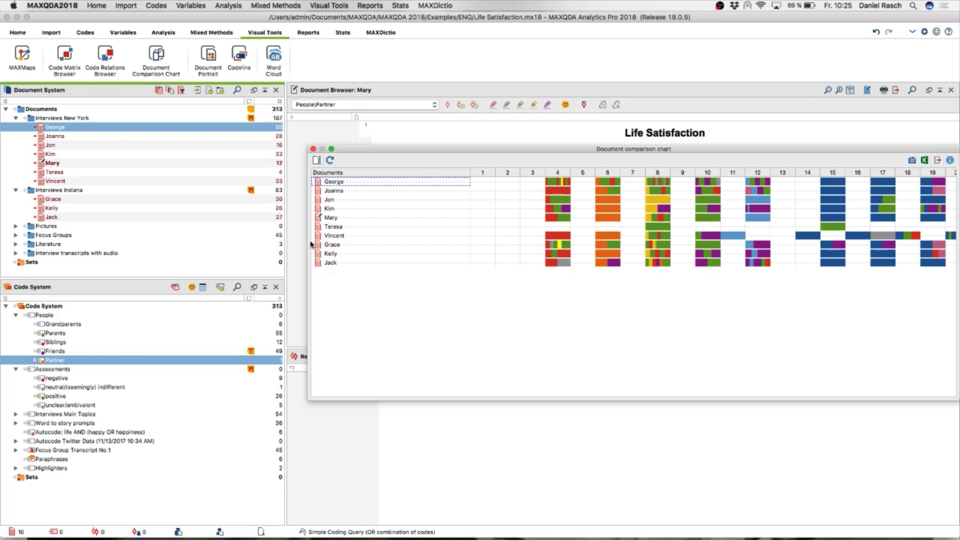
drag(309, 242, 59, 243)
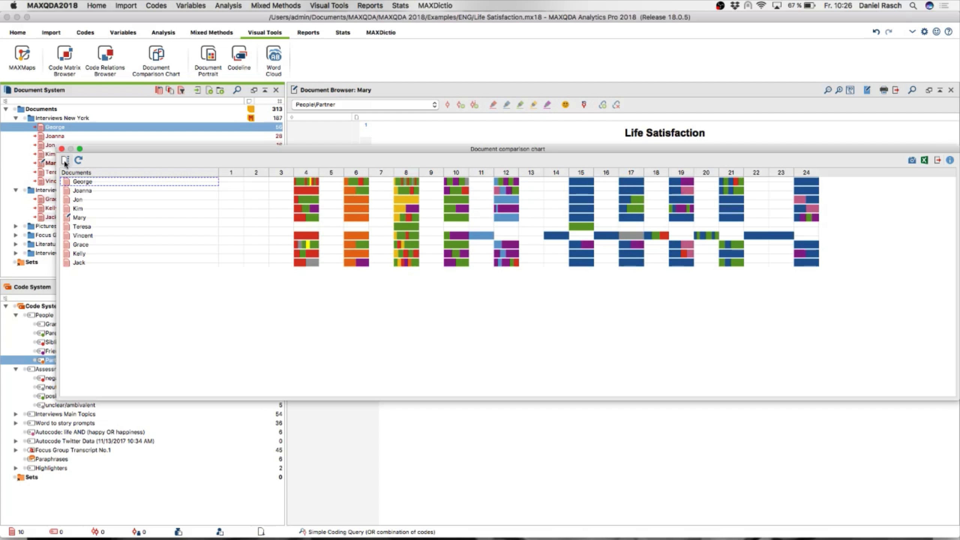
Normalize the compared interviews to a uniform length of 100 columns and enlarge the chart window upward.
click(65, 162)
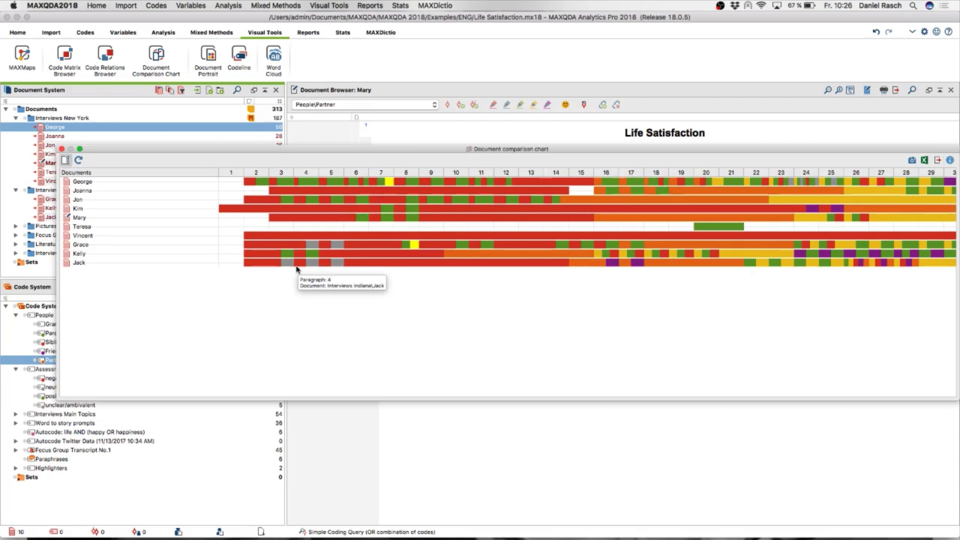
scroll(402, 244, right, 10)
scroll(450, 244, right, 20)
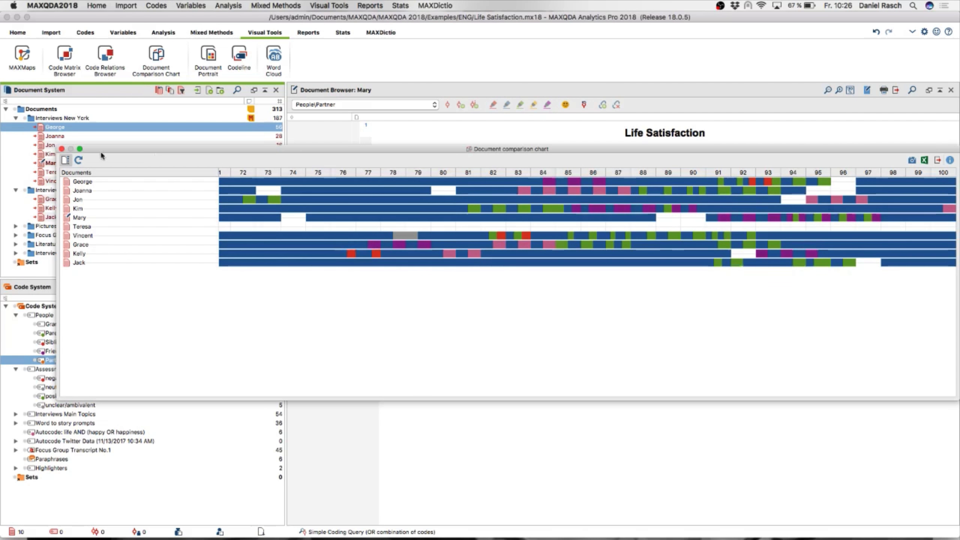
drag(59, 147, 33, 79)
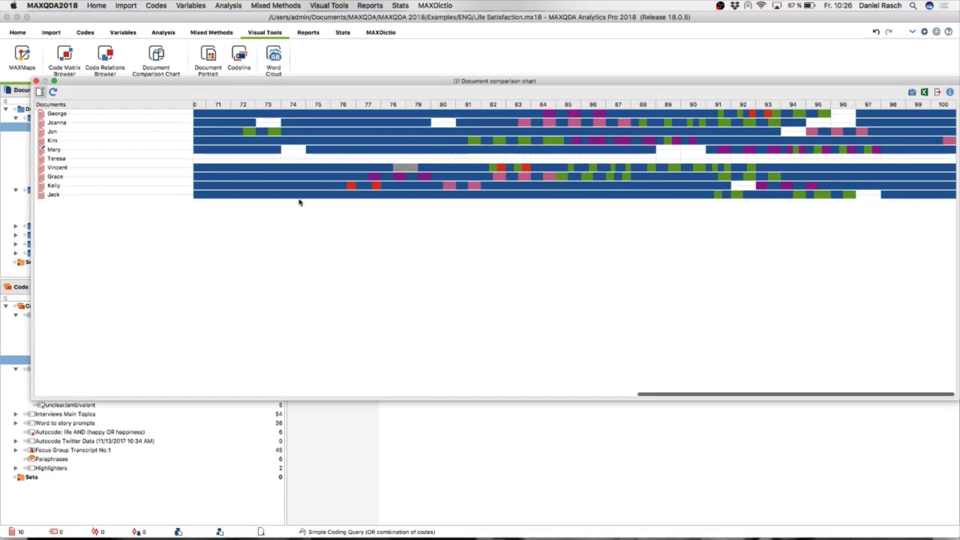
Compare the code colours across the normalized interviews back to the first column and close the comparison chart.
mouse_move(785, 178)
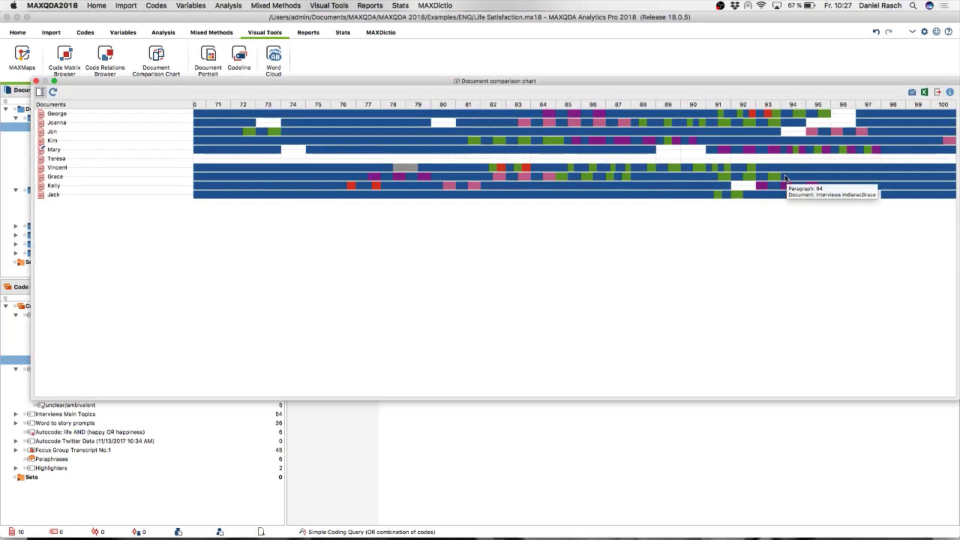
scroll(519, 151, left, 10)
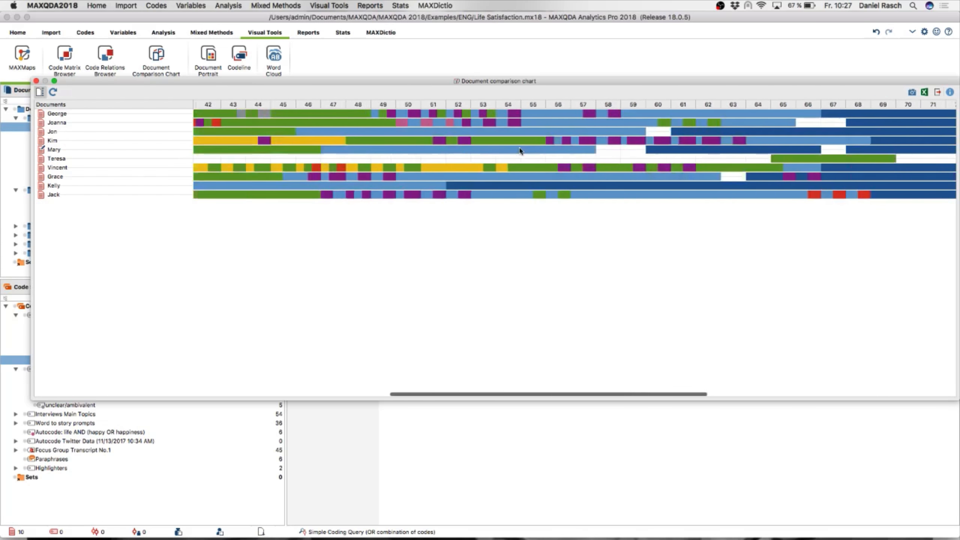
scroll(519, 150, left, 14)
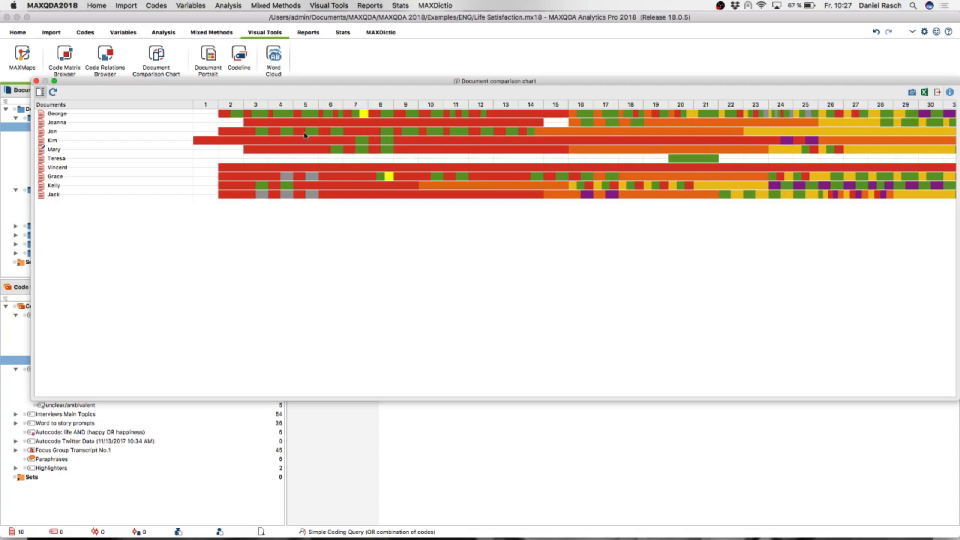
click(36, 80)
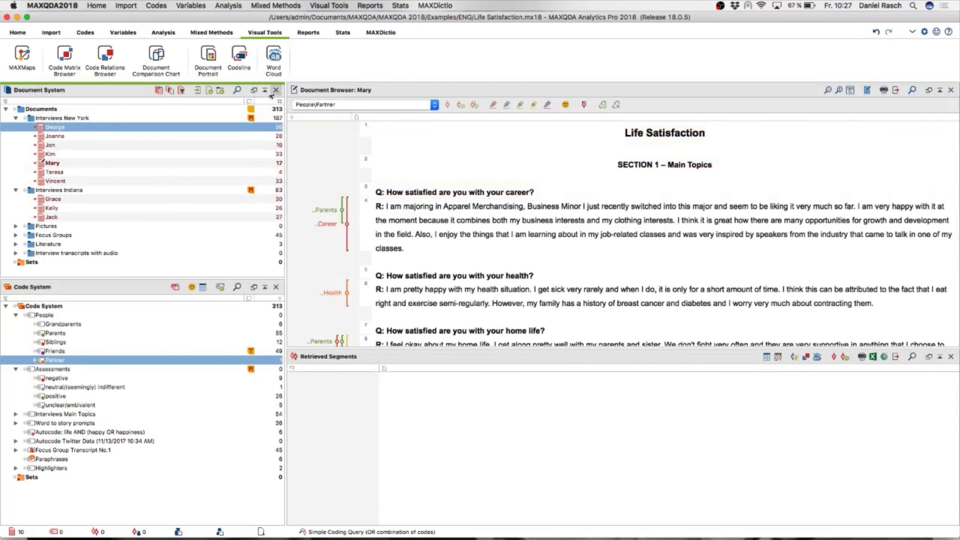
Create a Document Portrait of the open New York interview and enlarge and reposition its window to show the full picture.
click(207, 59)
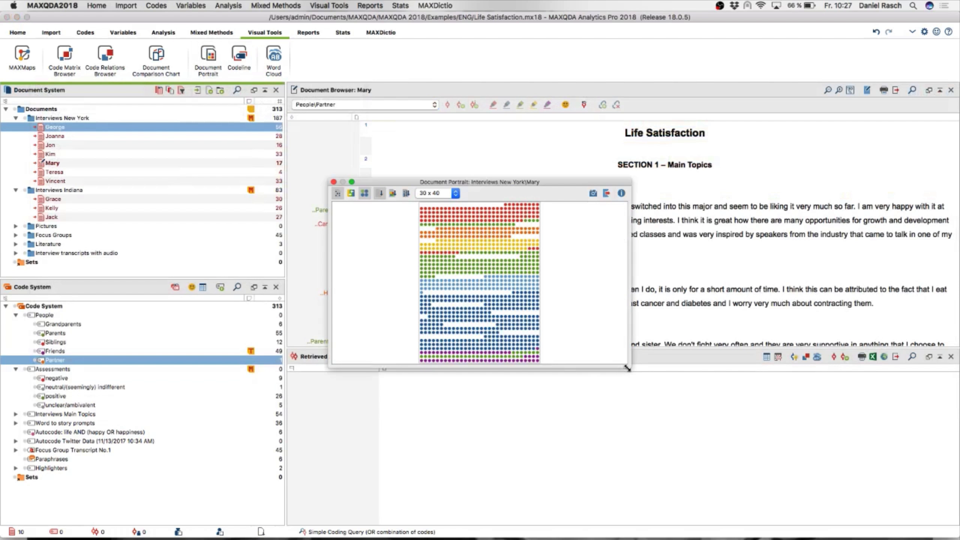
drag(626, 368, 746, 534)
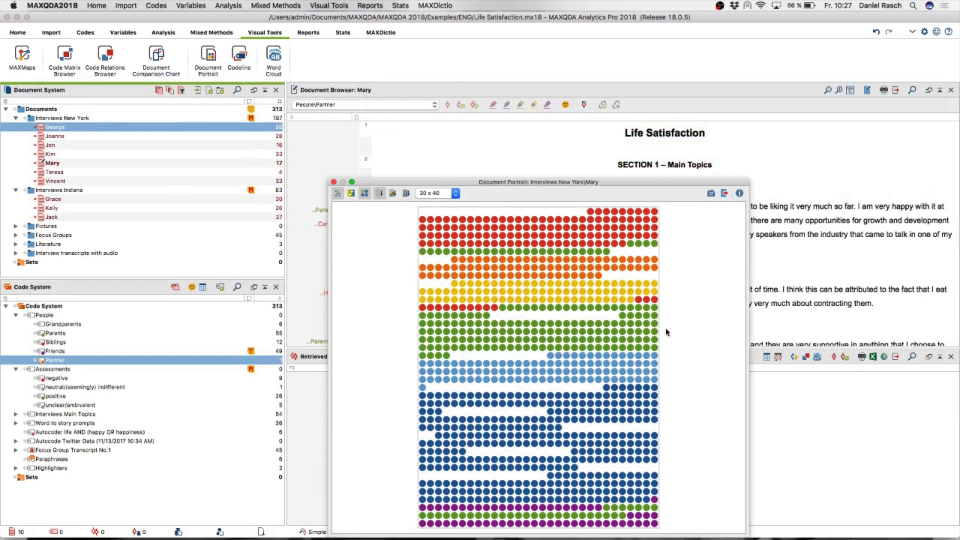
drag(600, 183, 583, 101)
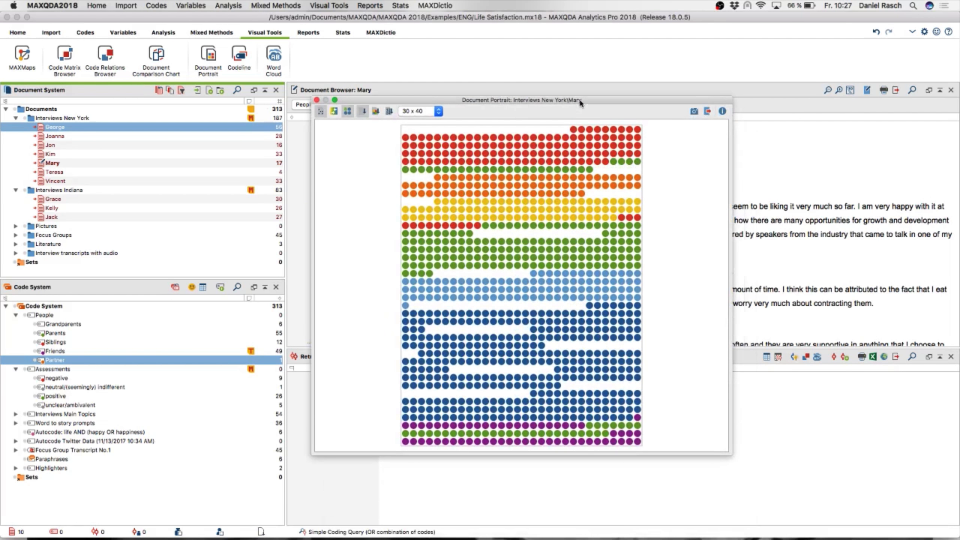